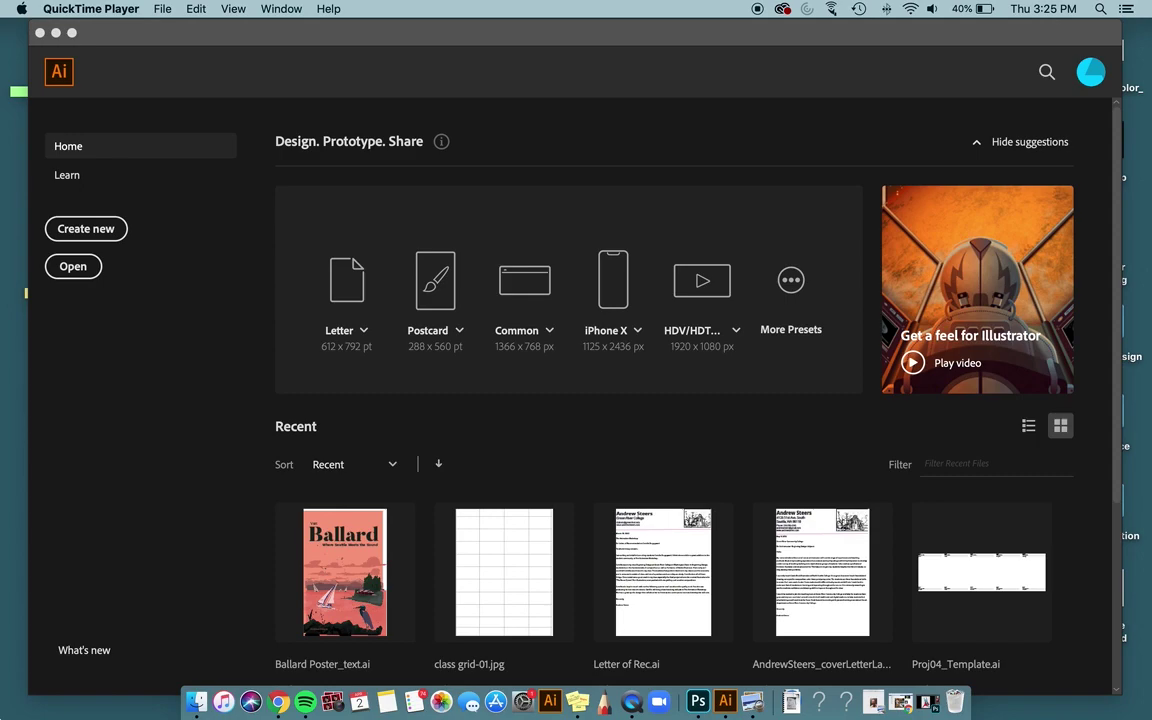
Step: Bring Illustrator's Home screen to the front and maximize its window to fill the screen
left_click(208, 33)
double_click(208, 36)
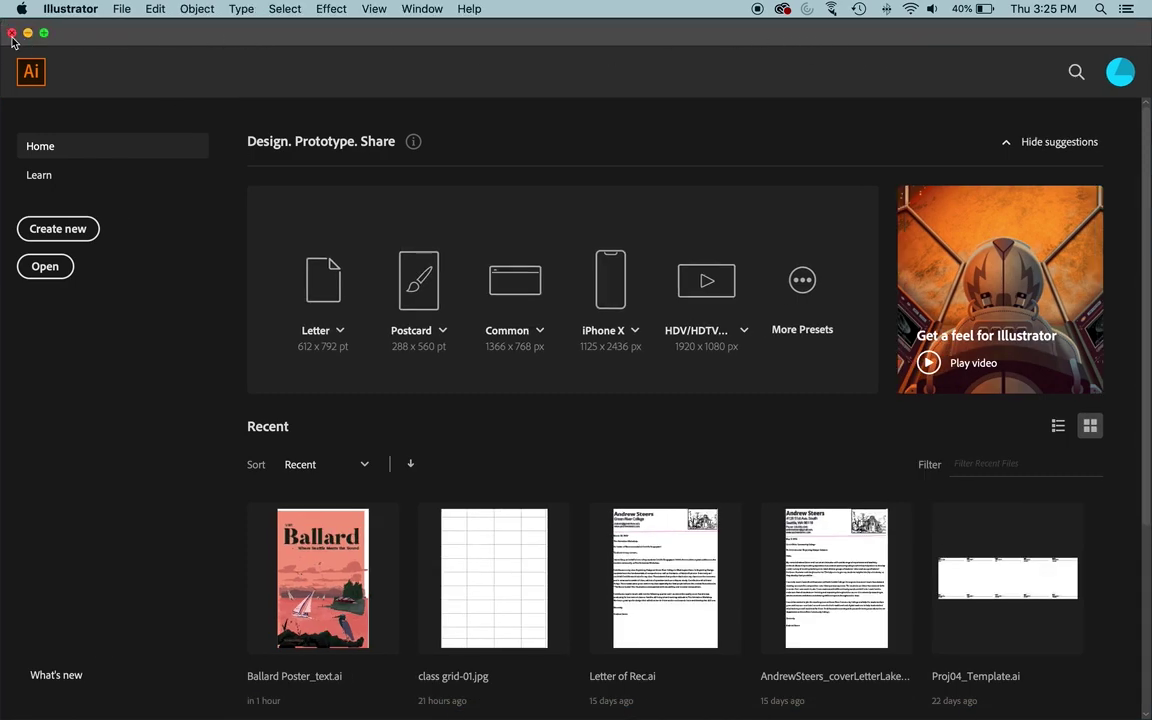
left_click(12, 35)
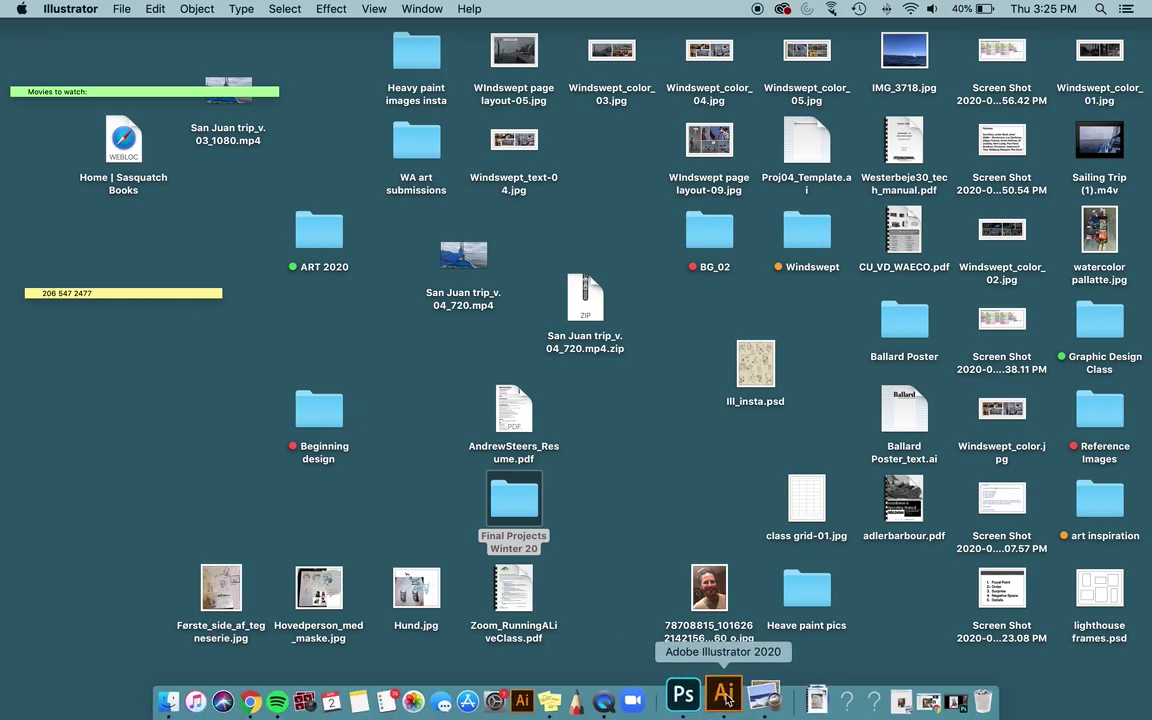
key("ctrl+Up")
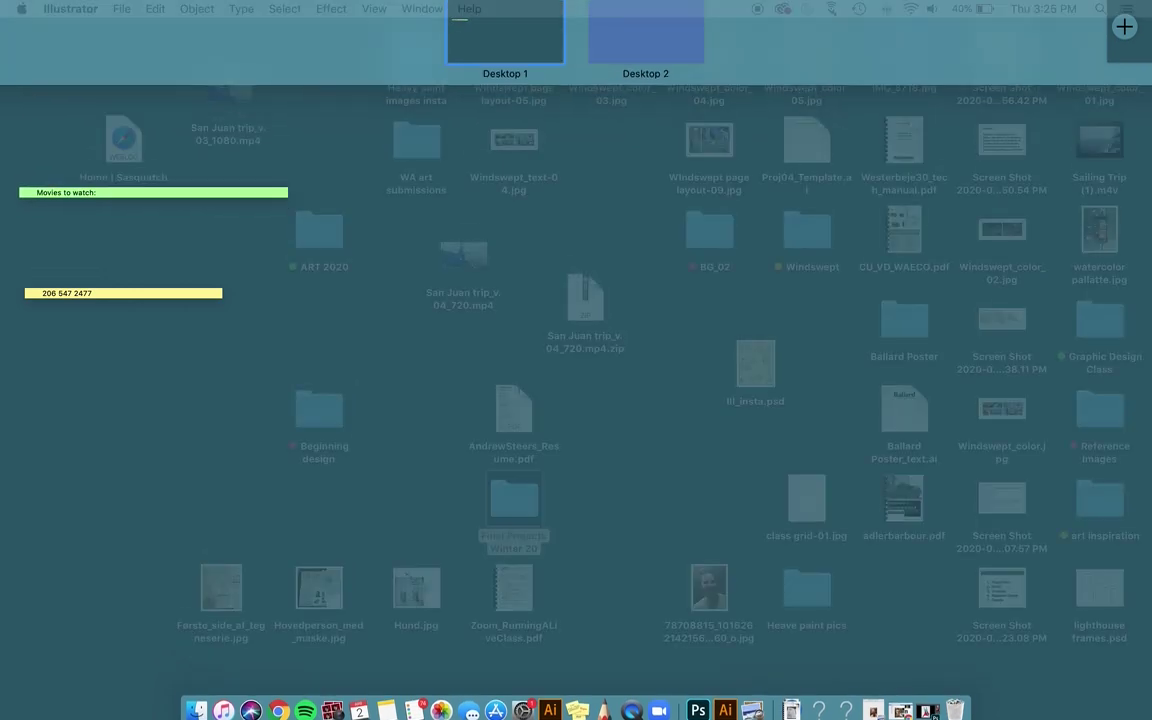
key("Escape")
left_click(1101, 9)
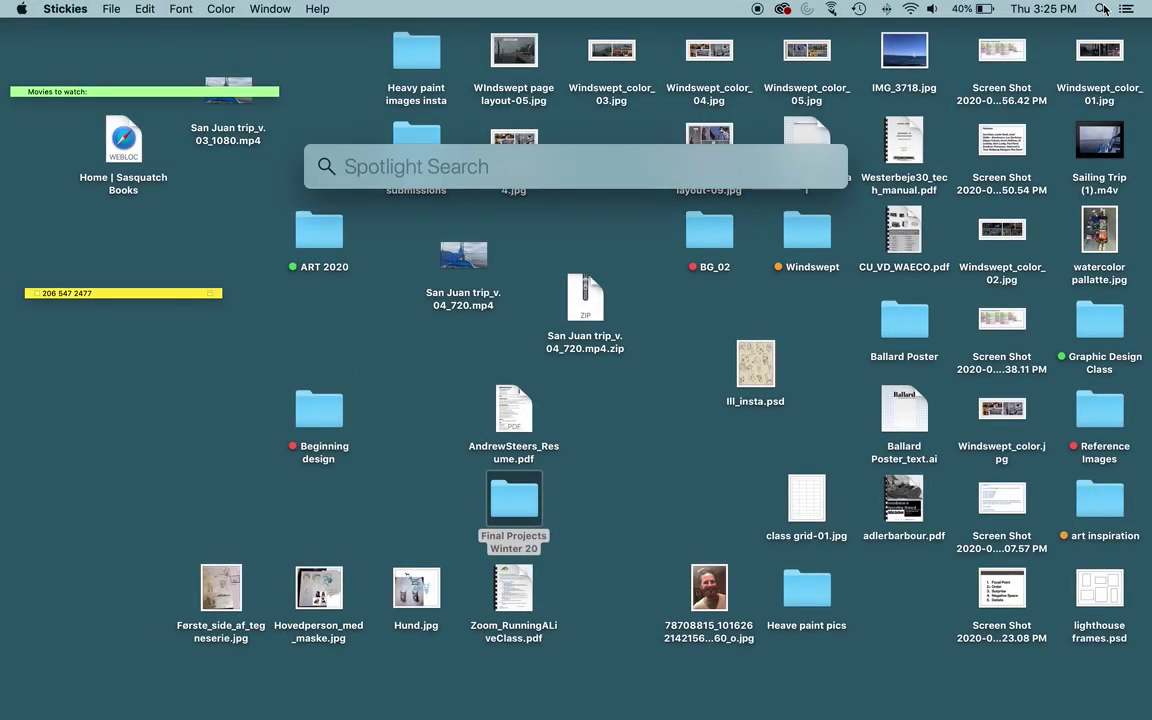
type("illustrator")
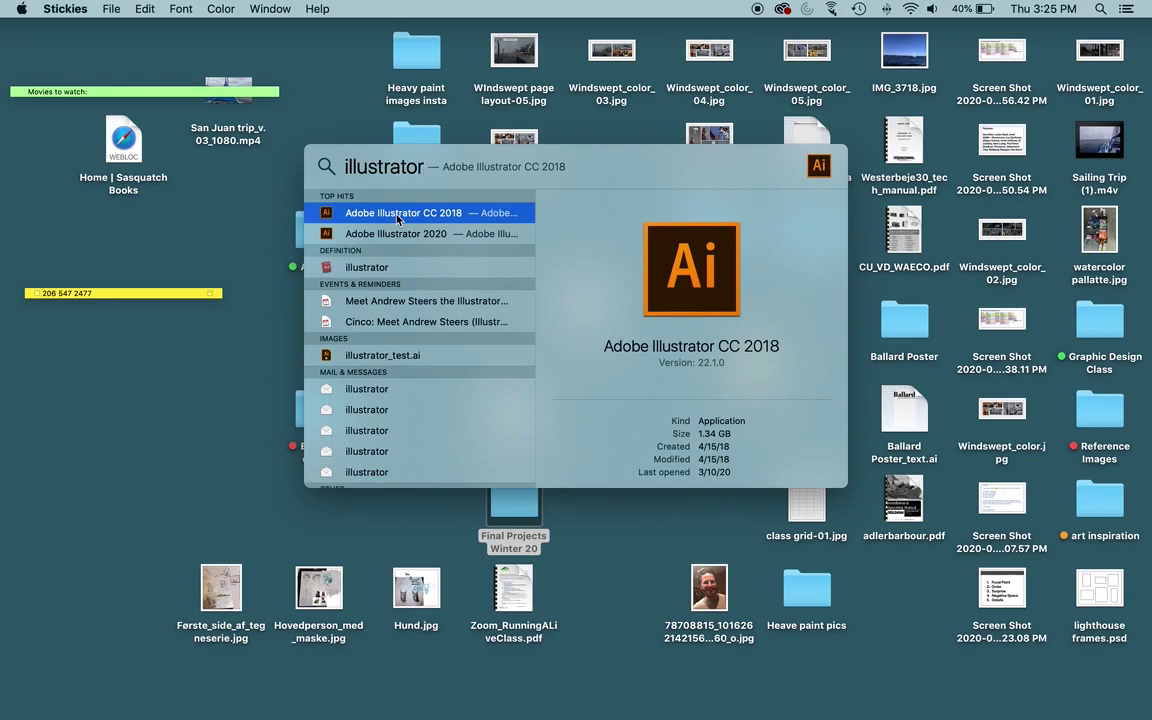
left_click(281, 178)
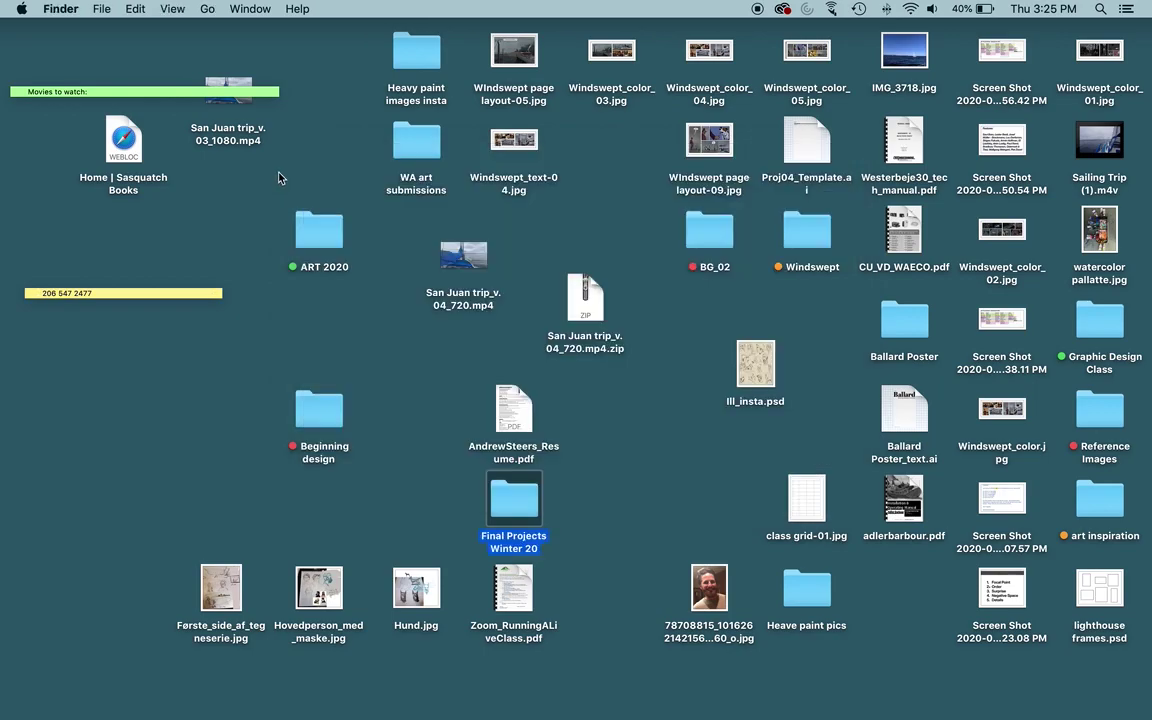
Step: Return to the Home screen and start a new document with Create new
left_click(732, 706)
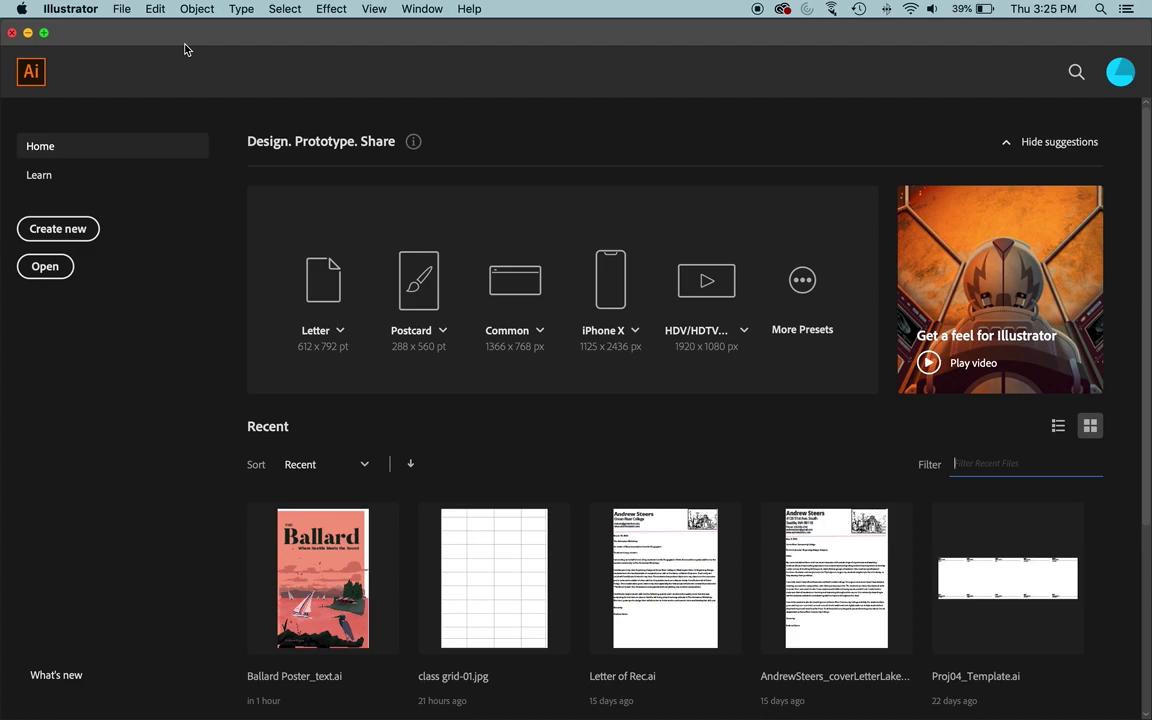
left_click(58, 229)
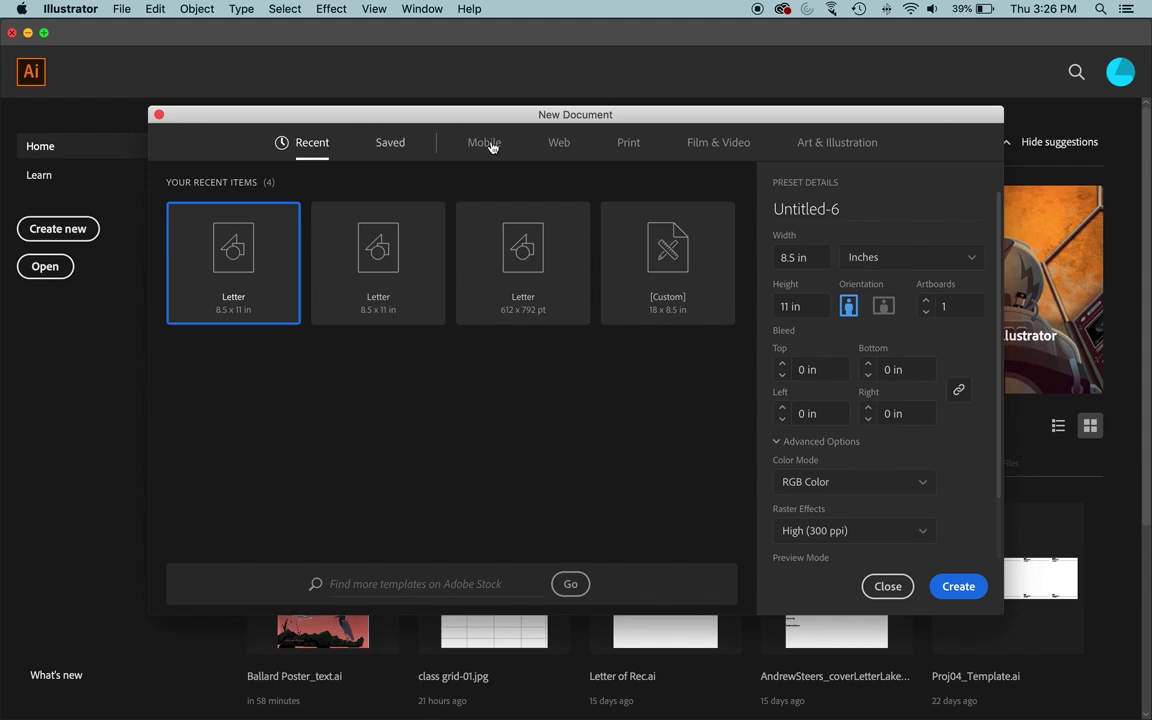
Step: Pick the Print document presets and change the units from Points to Inches
left_click(628, 146)
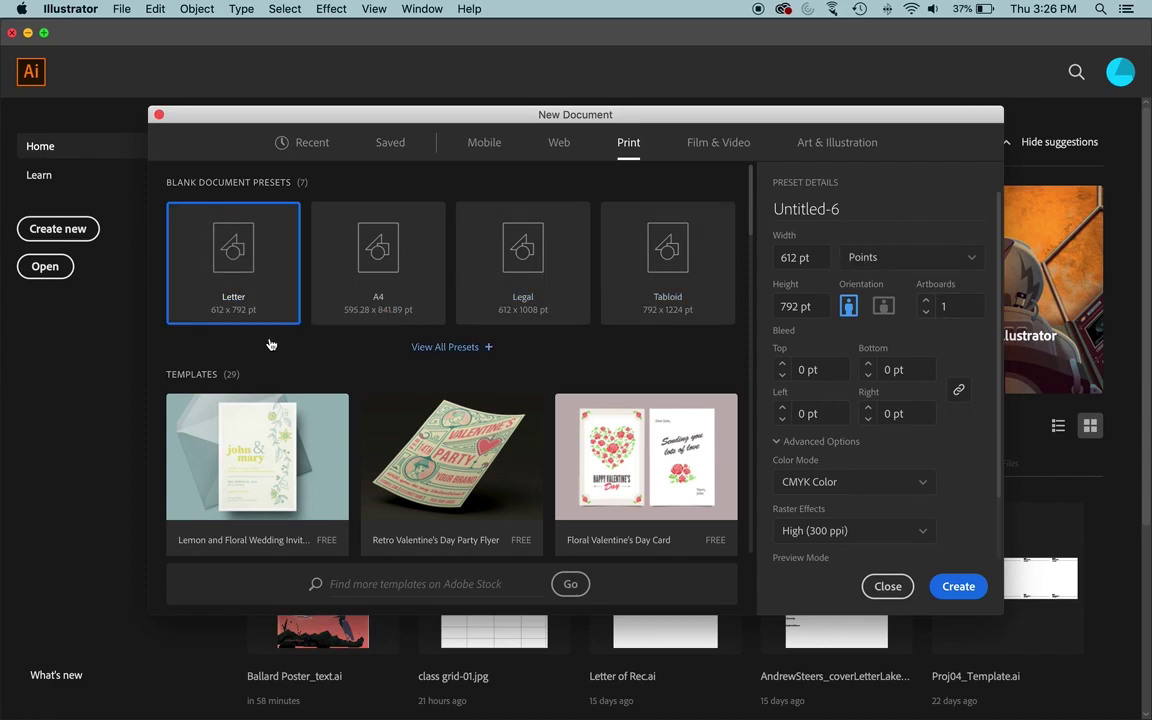
left_click(904, 261)
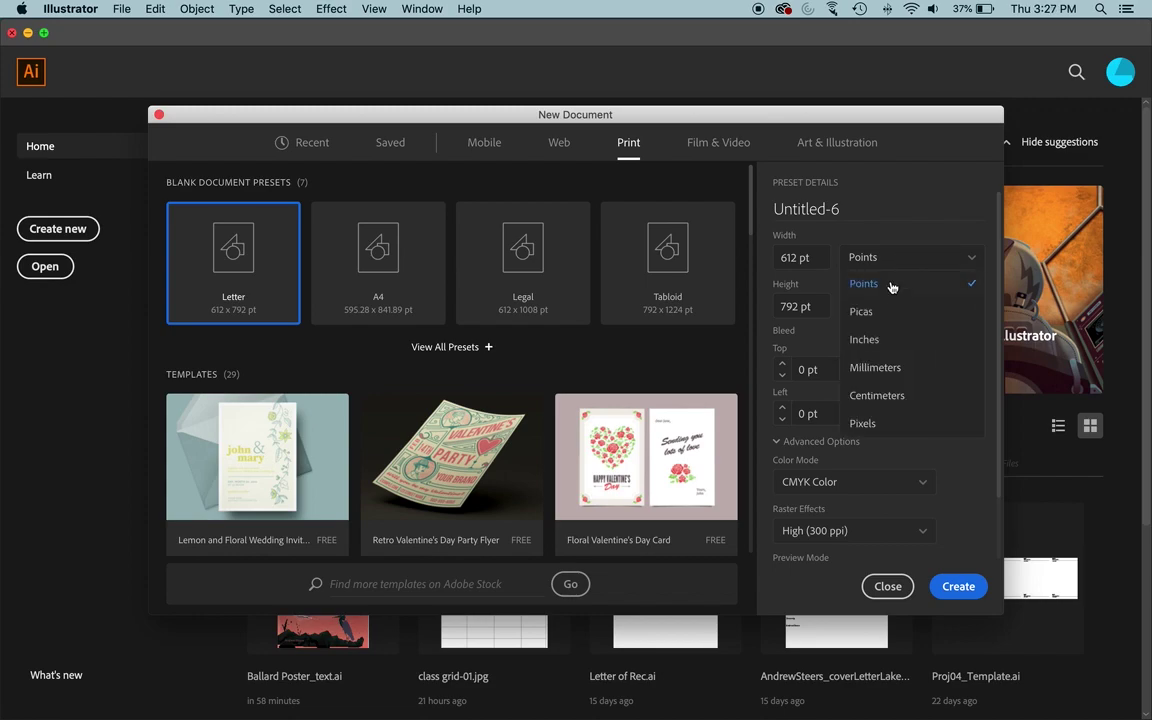
left_click(882, 341)
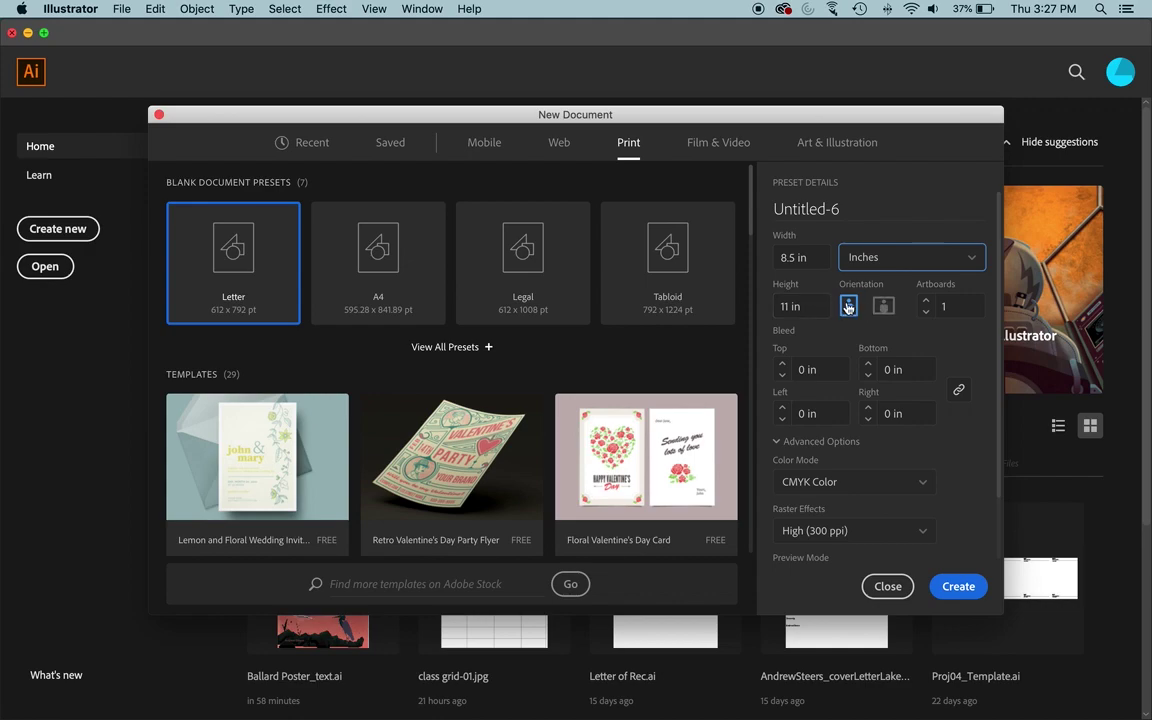
Step: Set the page to portrait 8.5 × 11 in with just 1 artboard
left_click(882, 308)
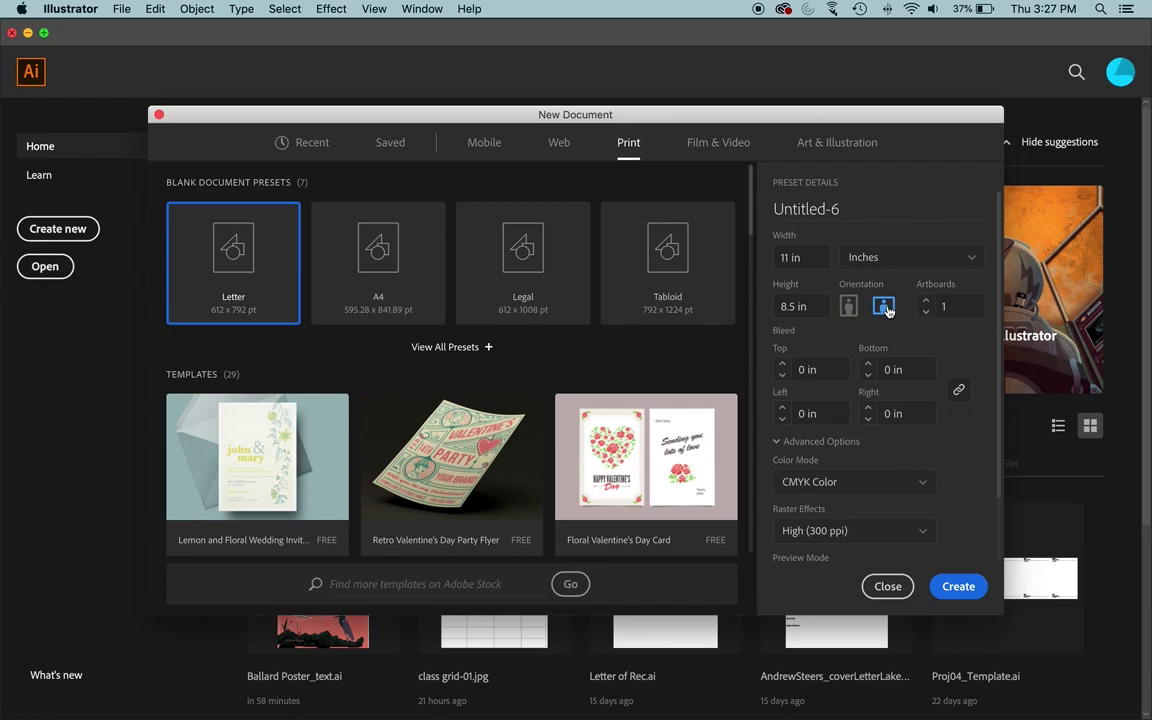
left_click(848, 308)
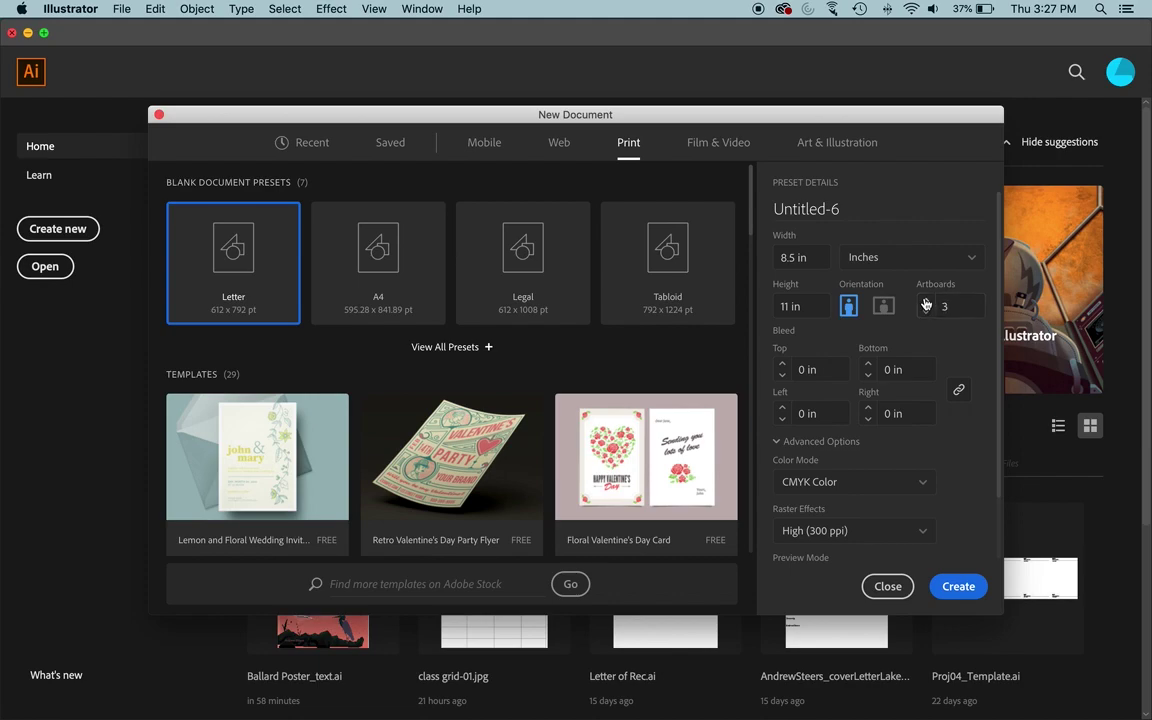
left_click(926, 302)
left_click(926, 302)
left_click(926, 312)
Step: Review Advanced Options, keeping CMYK and Raster Effects at High (300 ppi), then collapse them
scroll(938, 304, "down", 3)
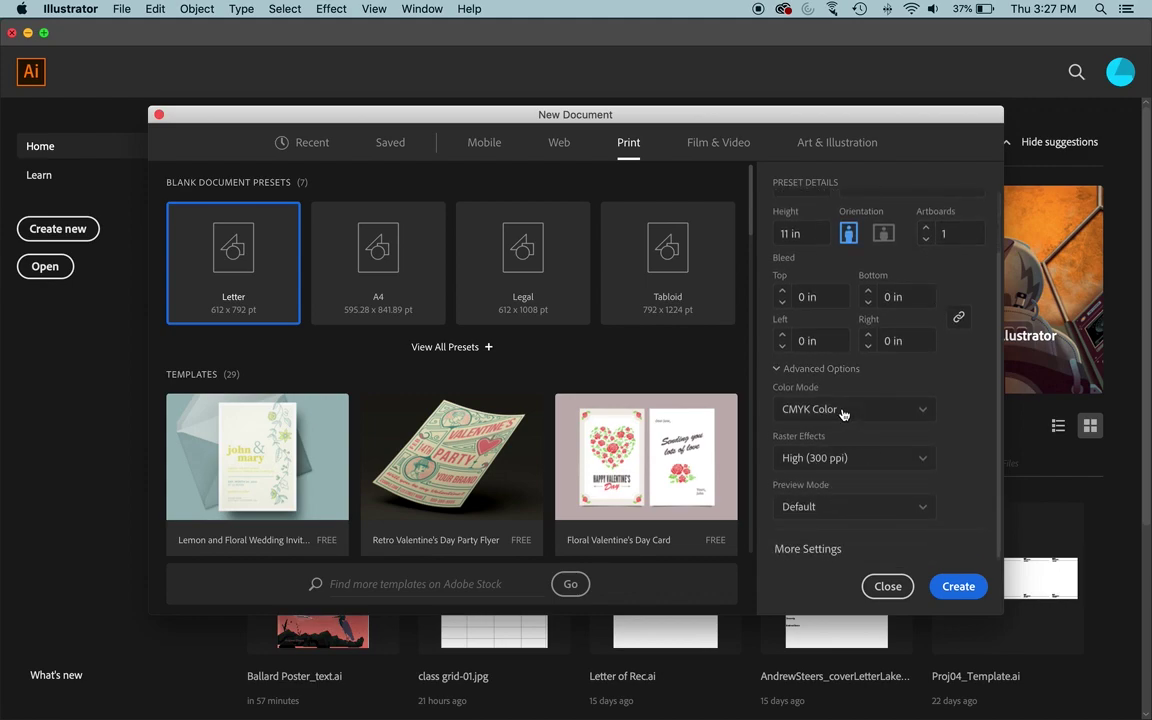
scroll(779, 380, "up", 3)
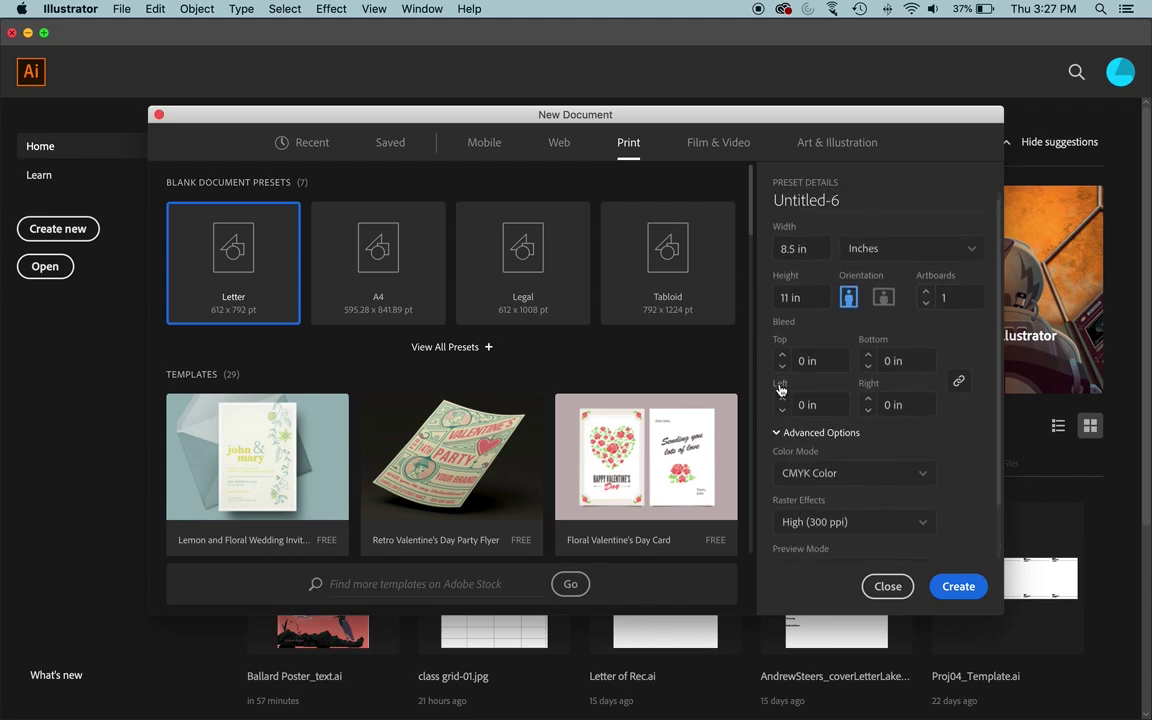
left_click(781, 441)
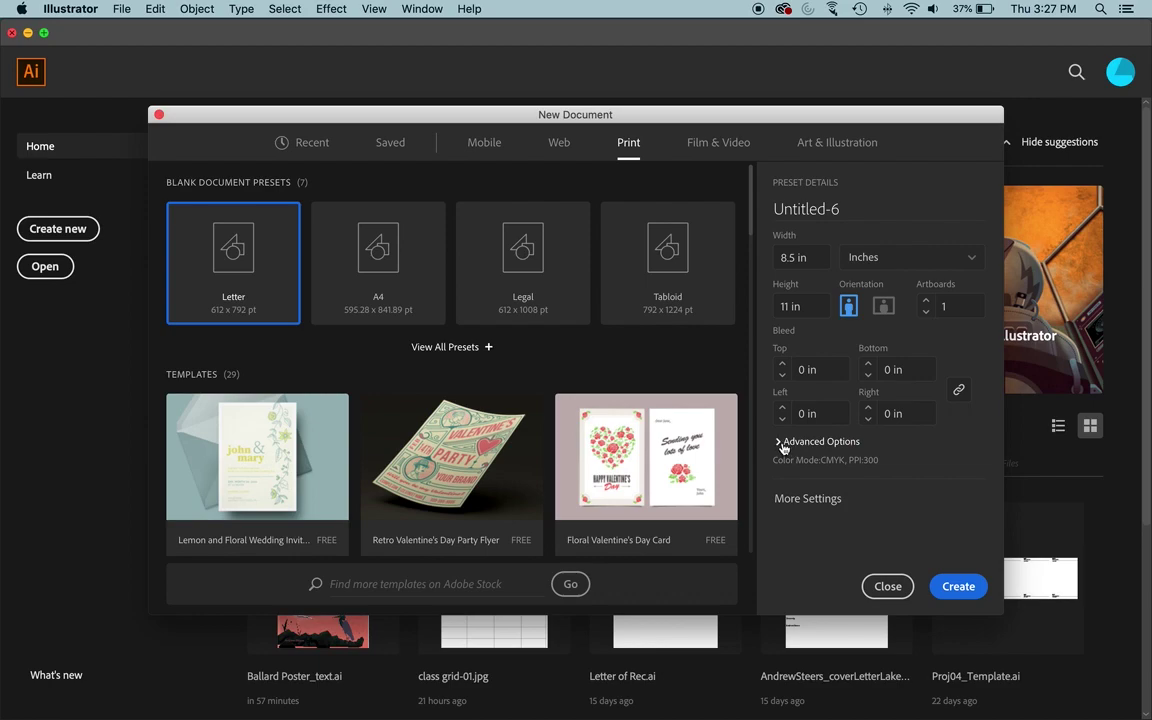
left_click(783, 441)
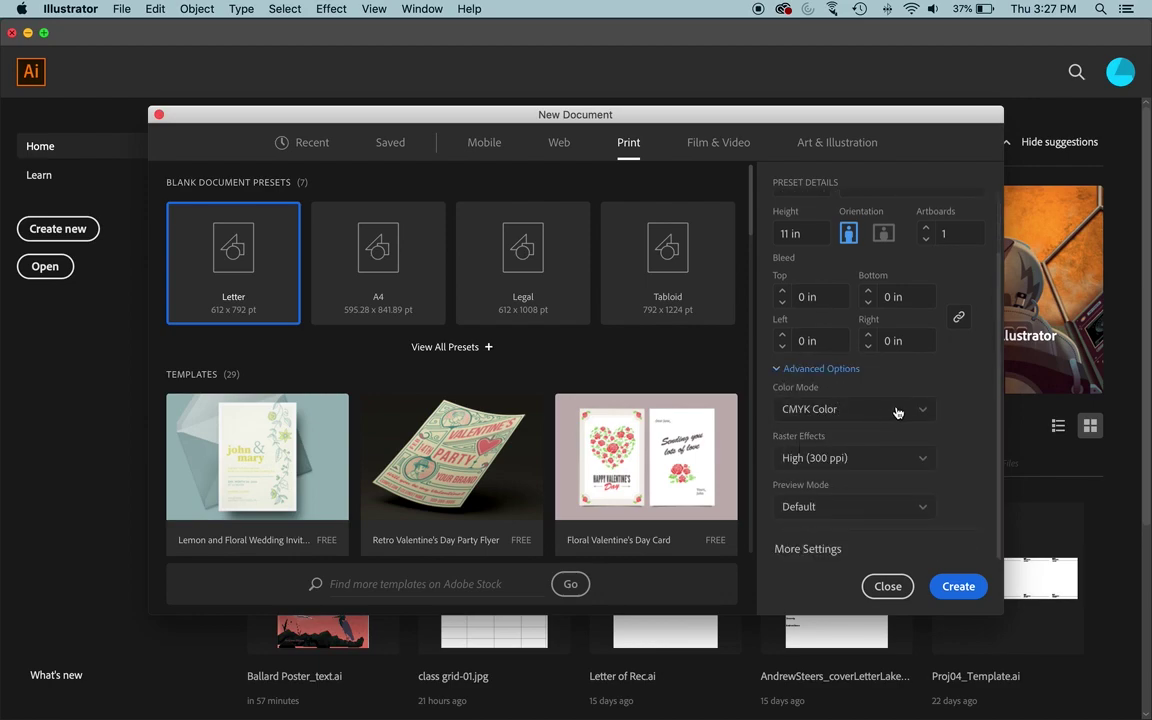
left_click(875, 459)
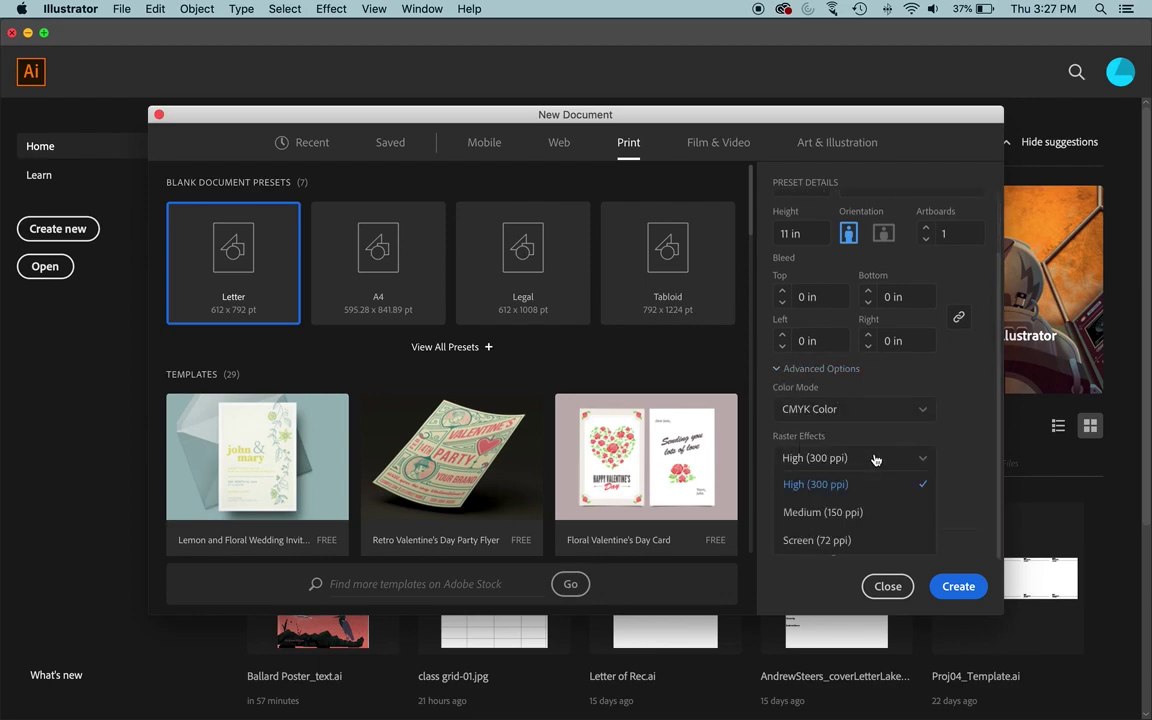
left_click(829, 488)
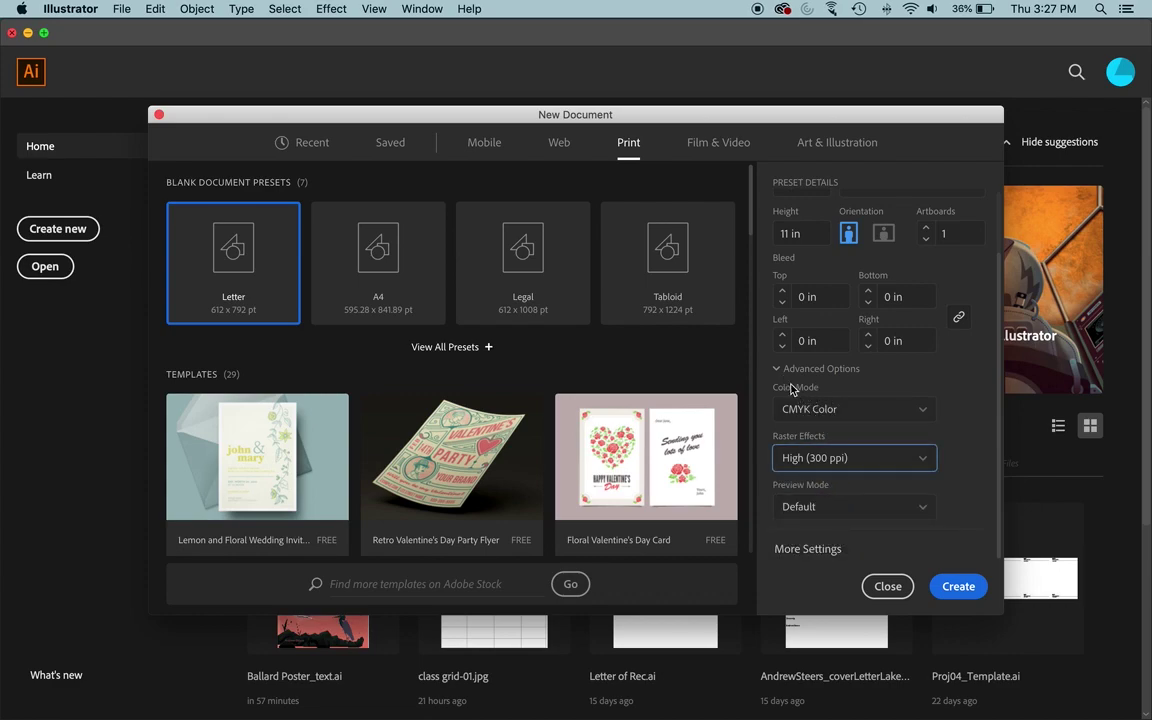
scroll(778, 376, "up", 1)
scroll(778, 376, "up", 2)
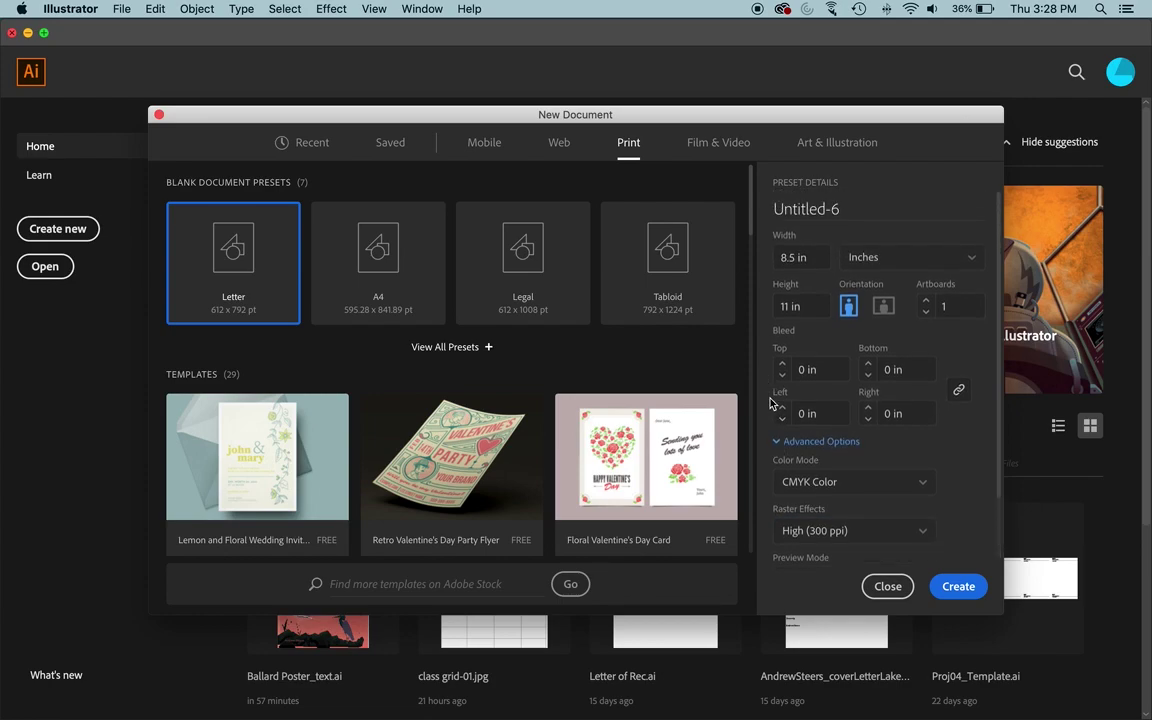
left_click(779, 441)
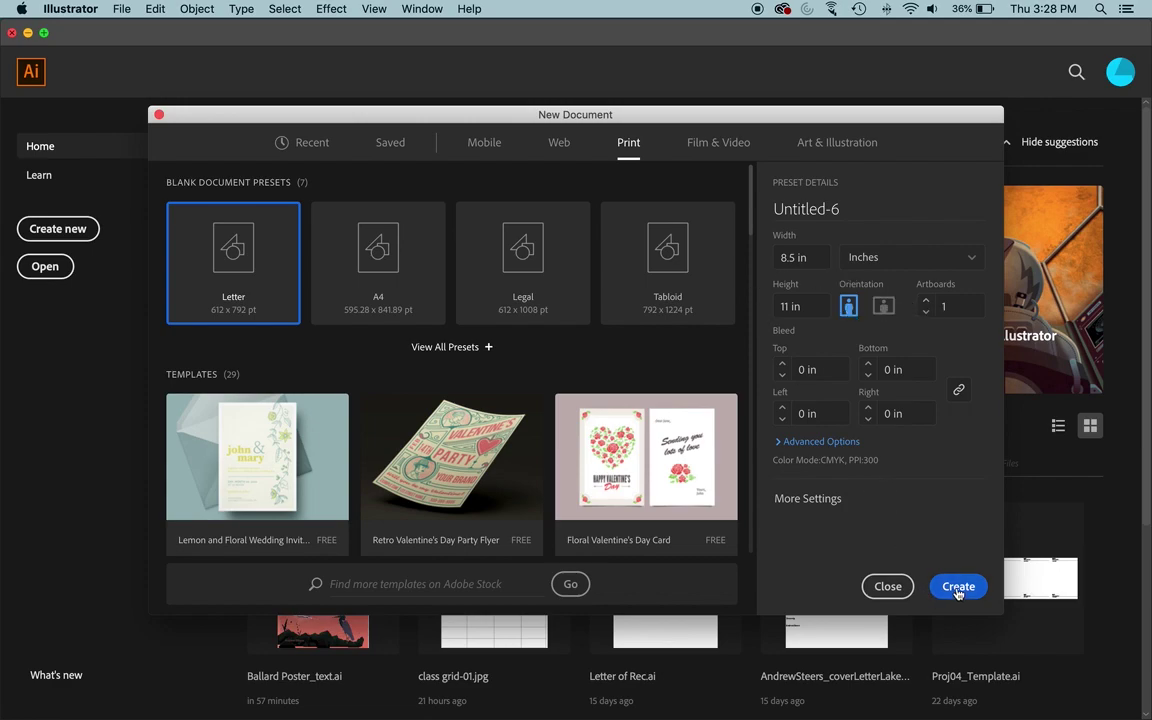
Step: Create the Untitled-6 document and hide the Layers panel
left_click(956, 590)
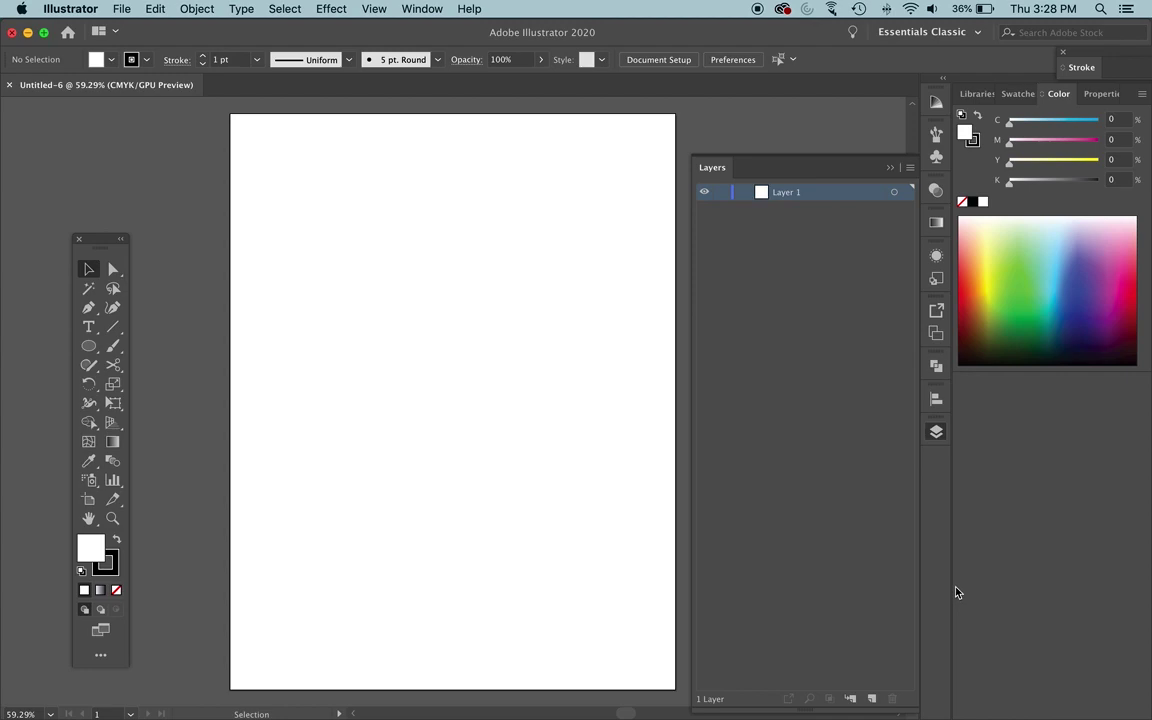
left_click(934, 428)
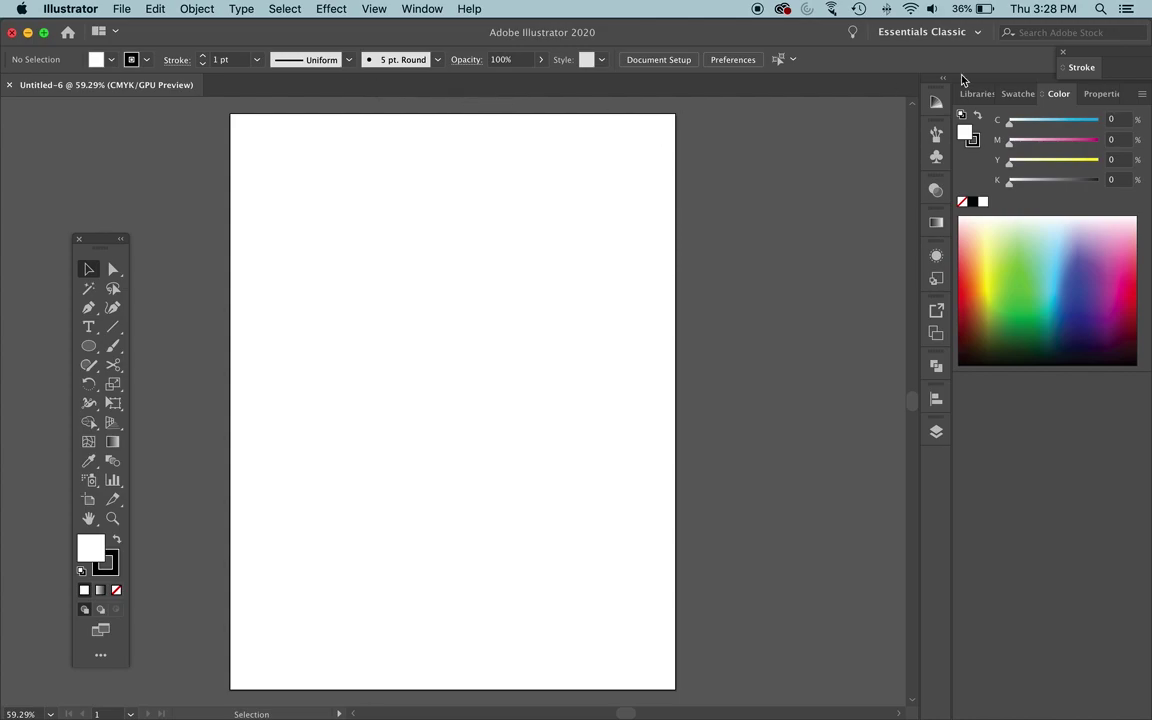
left_click(965, 37)
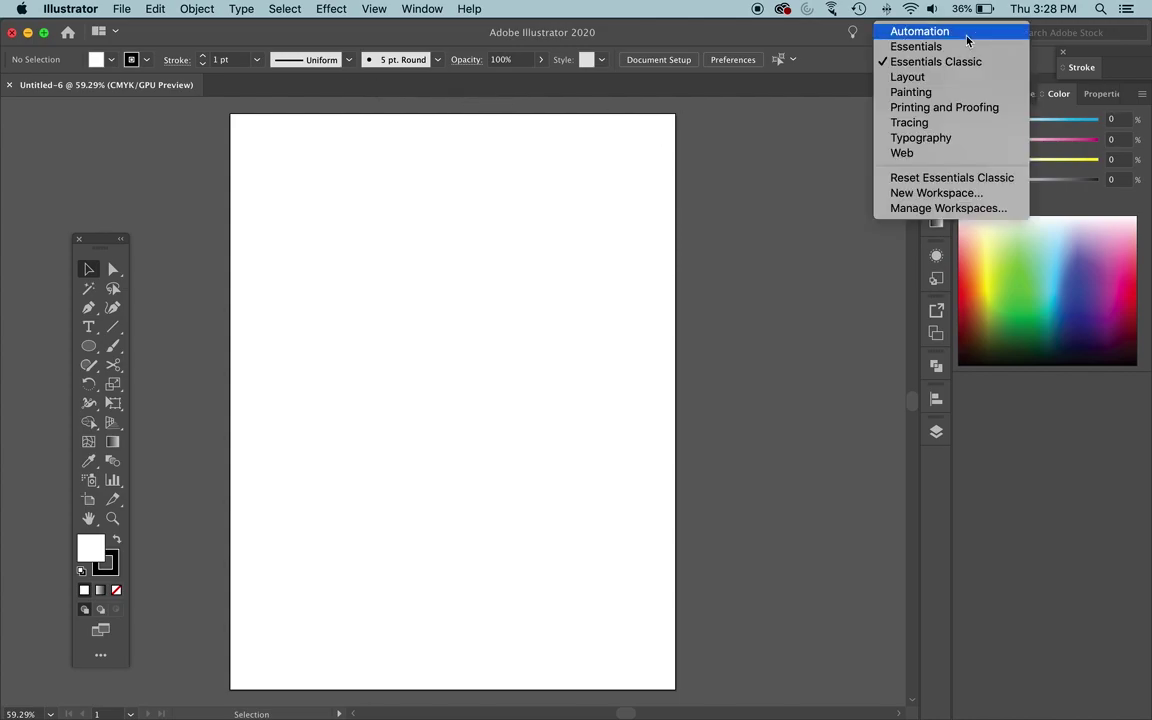
key("Escape")
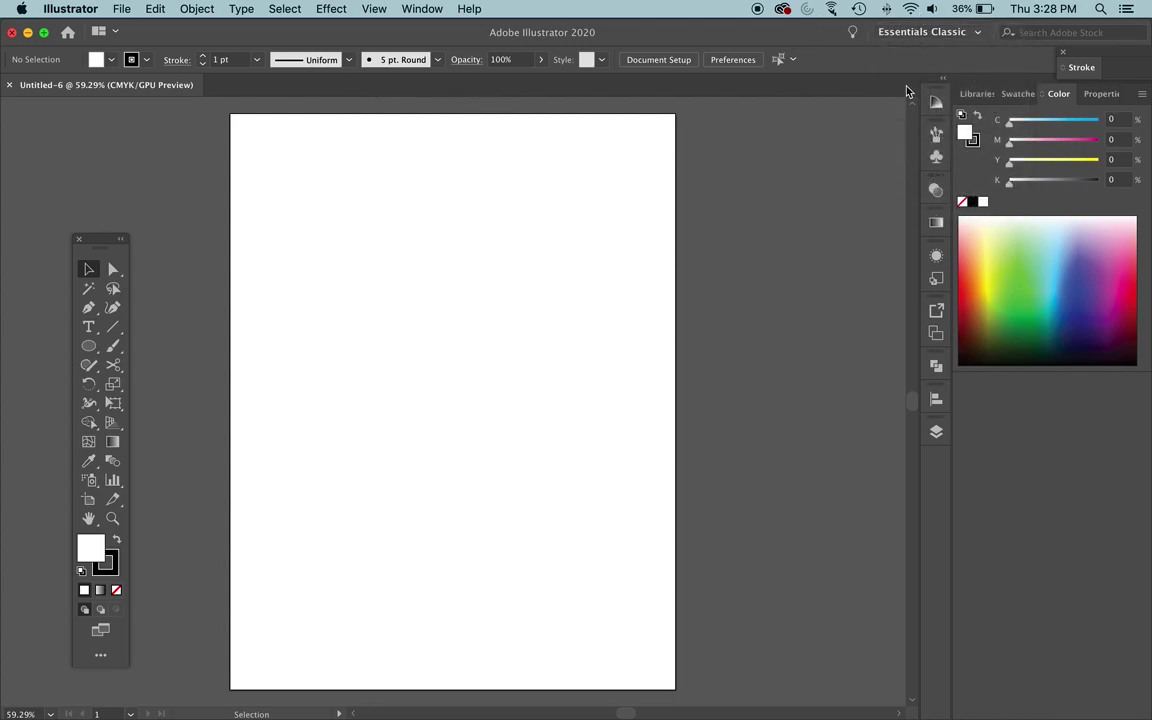
Step: Switch to the Essentials workspace, then back to Essentials Classic
left_click(975, 36)
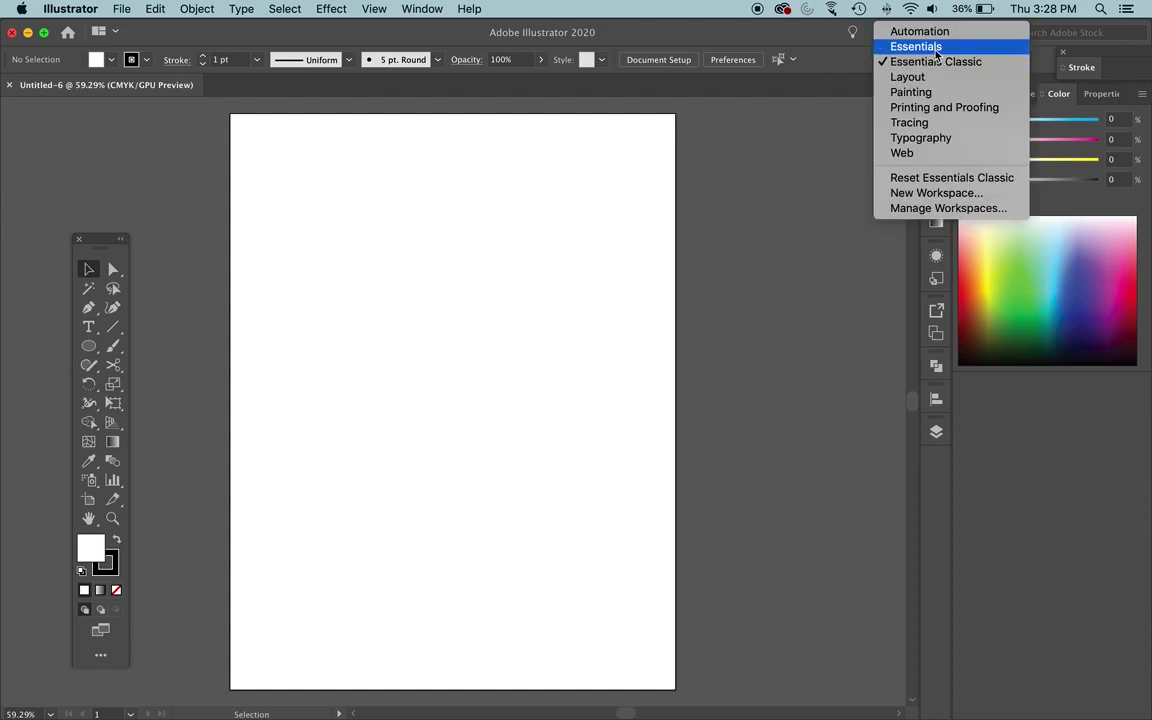
left_click(936, 58)
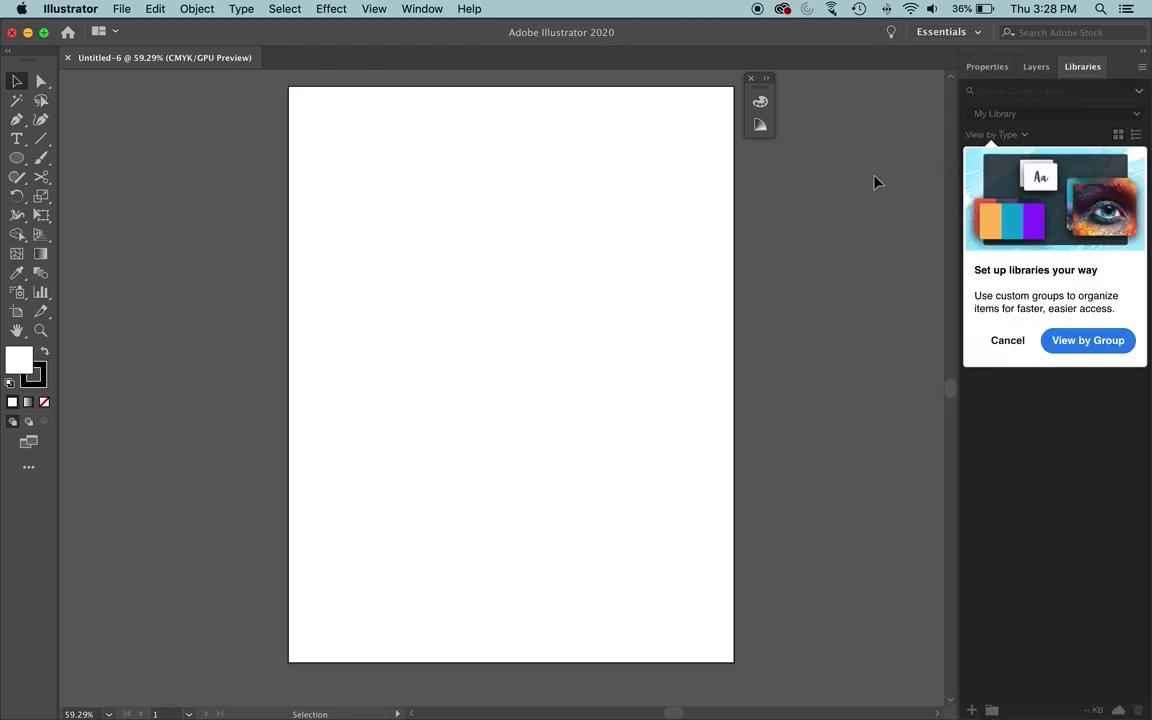
left_click(948, 36)
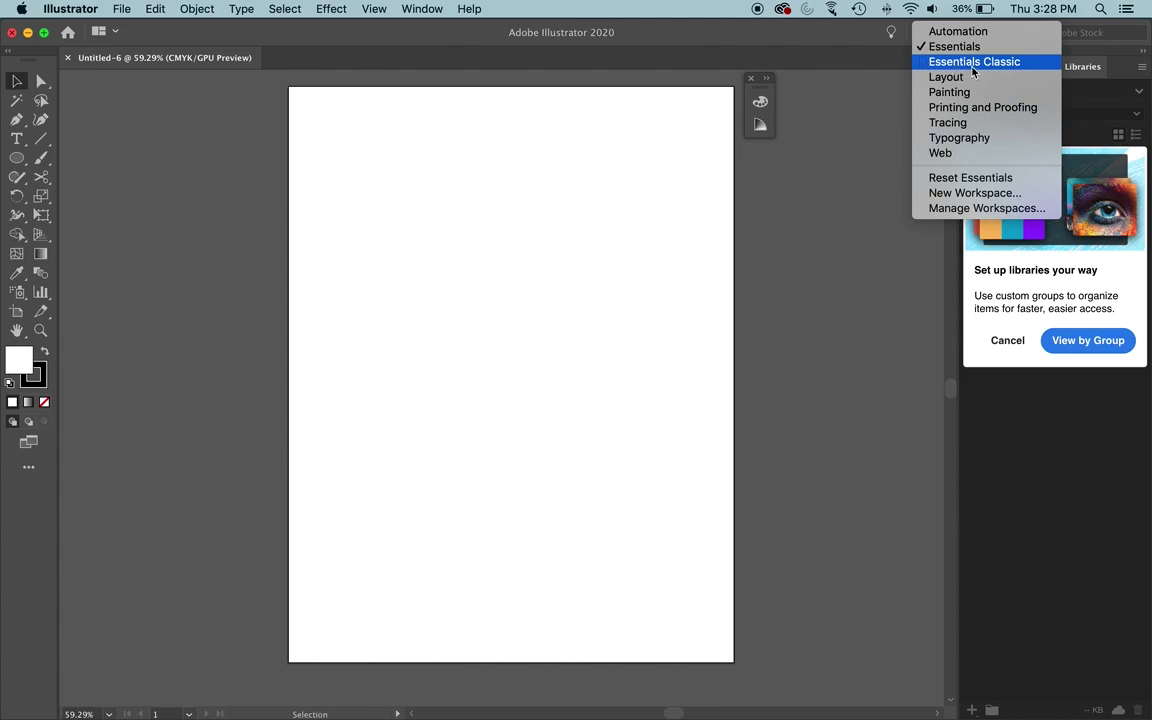
left_click(966, 63)
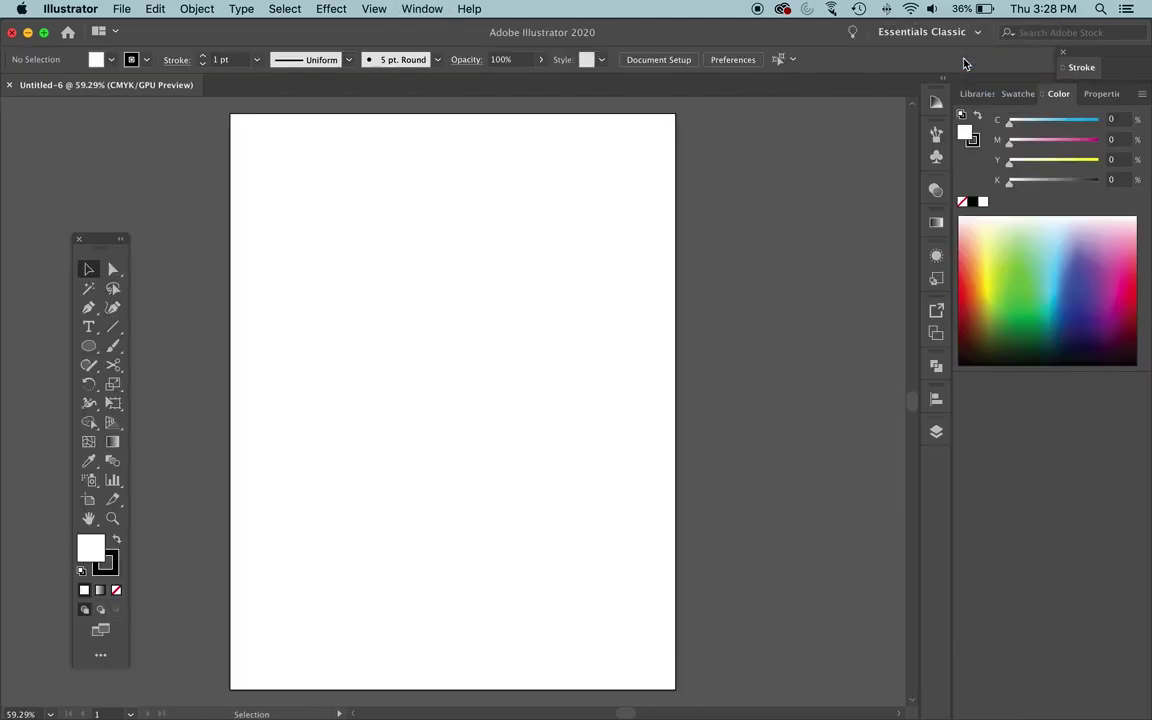
left_click(962, 34)
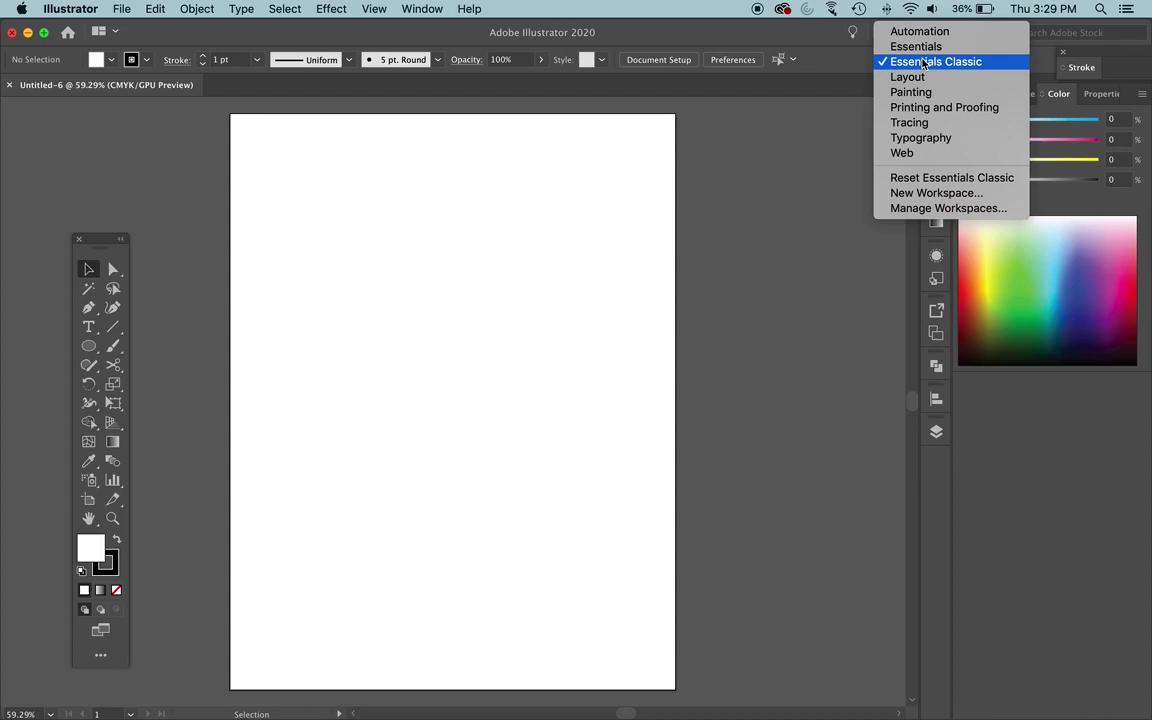
left_click(923, 62)
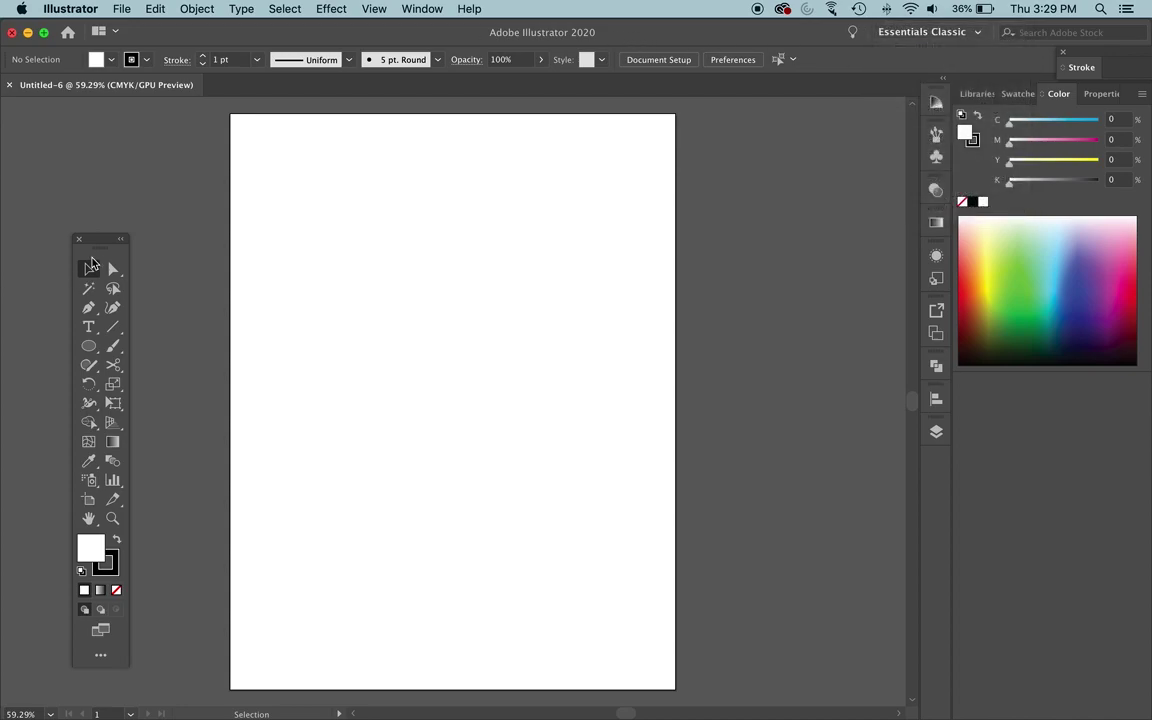
Step: Drag the floating Tools panel up and toward the left edge of the window
left_click_drag(91, 260, 62, 175)
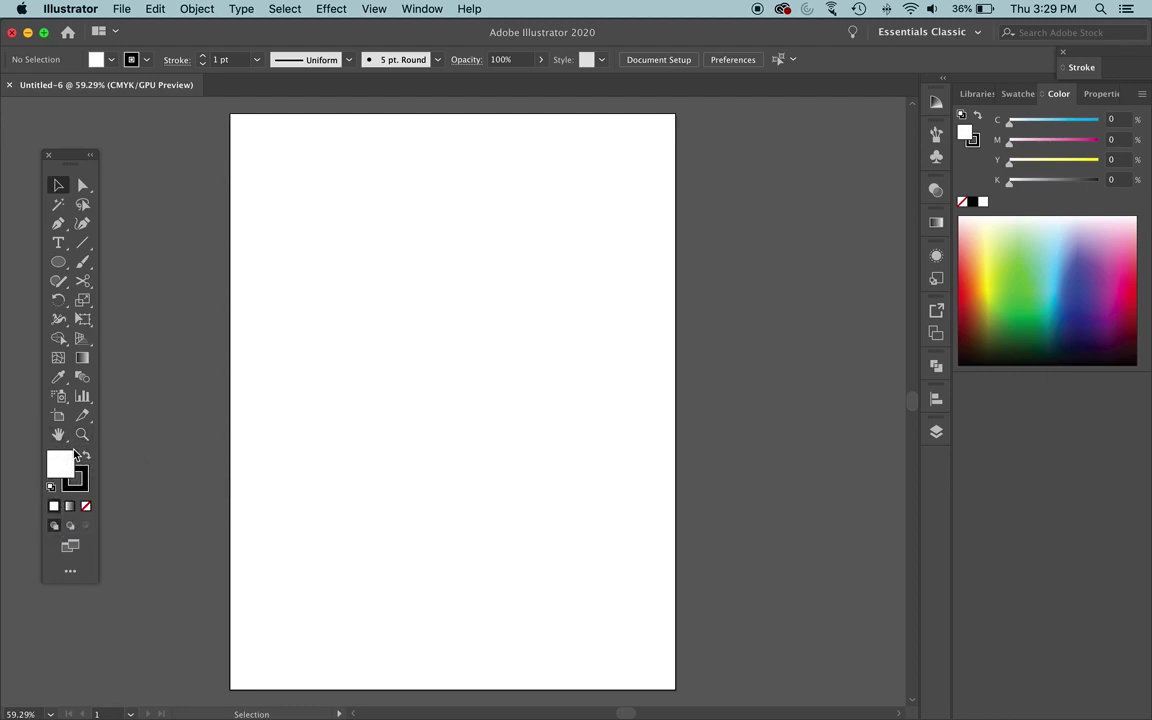
left_click(121, 8)
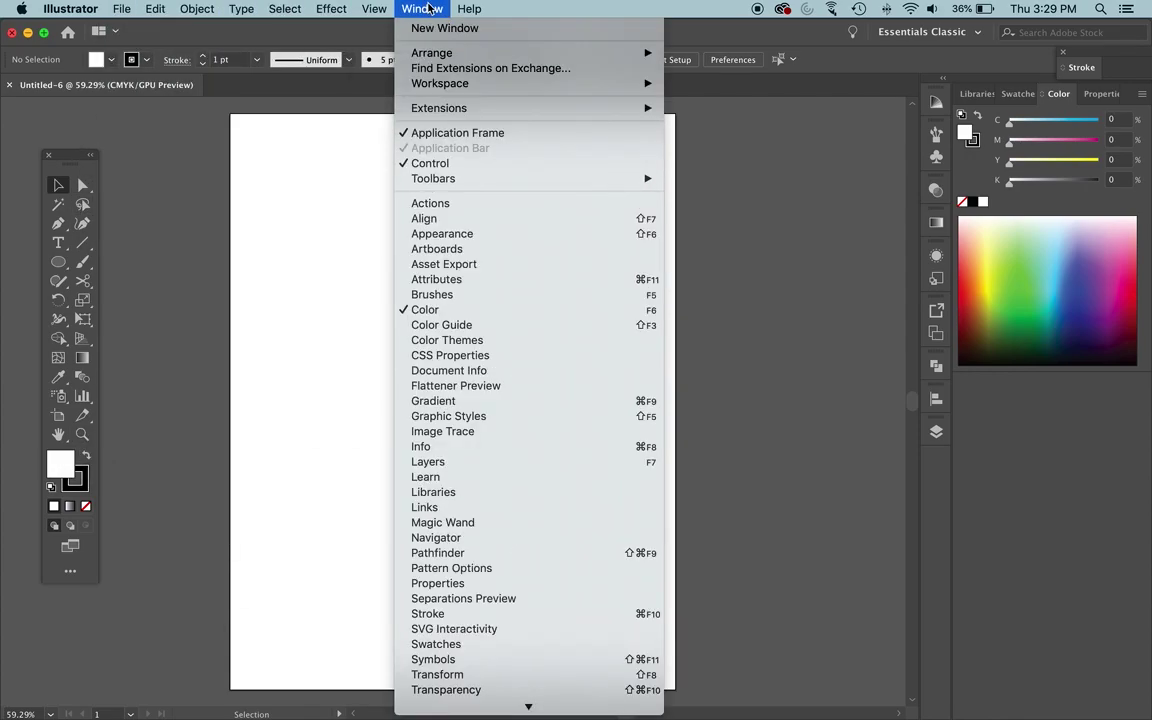
mouse_move(420, 12)
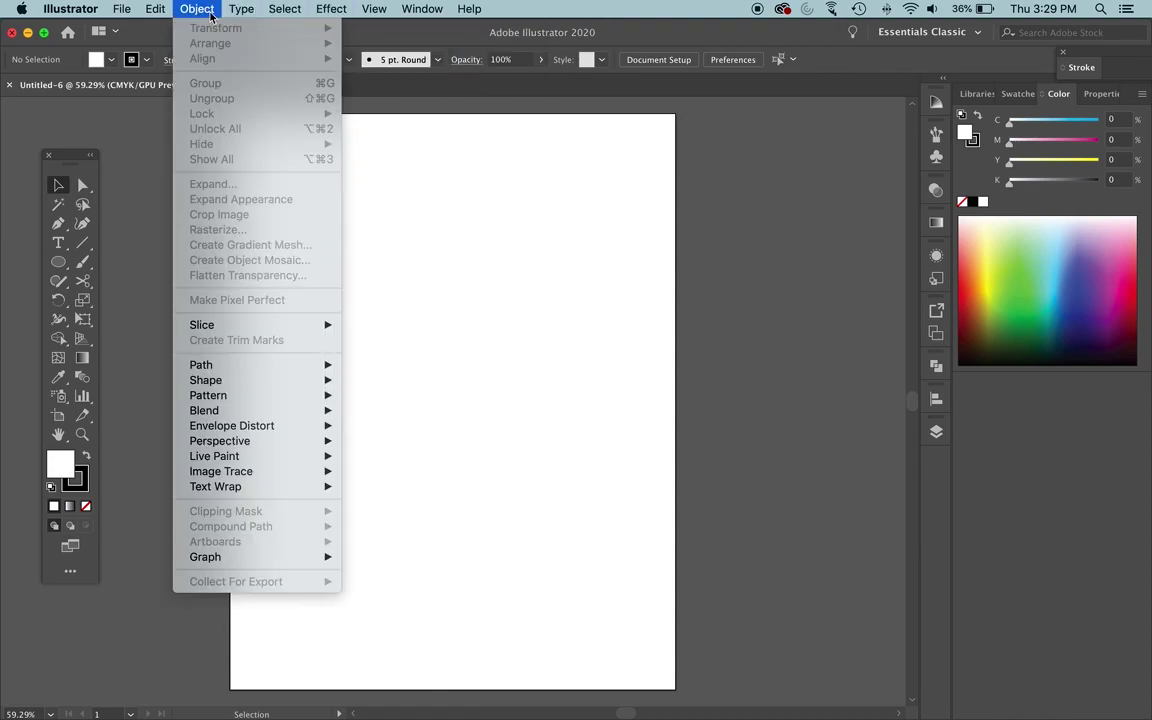
mouse_move(153, 12)
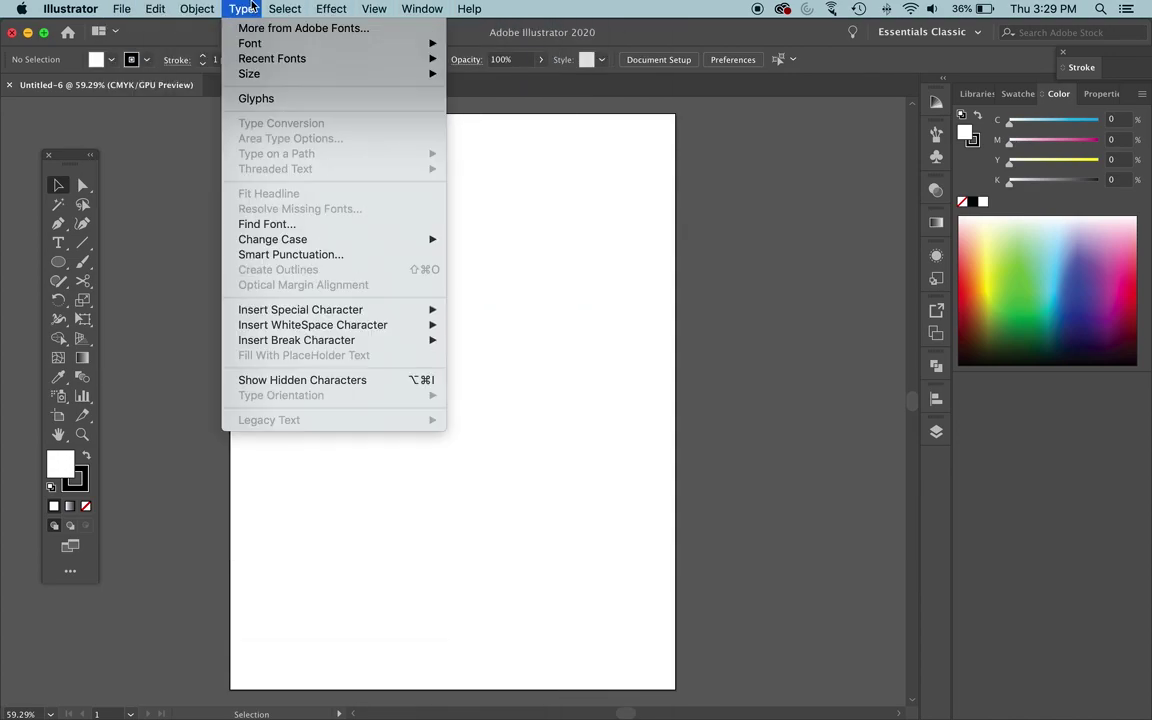
mouse_move(226, 8)
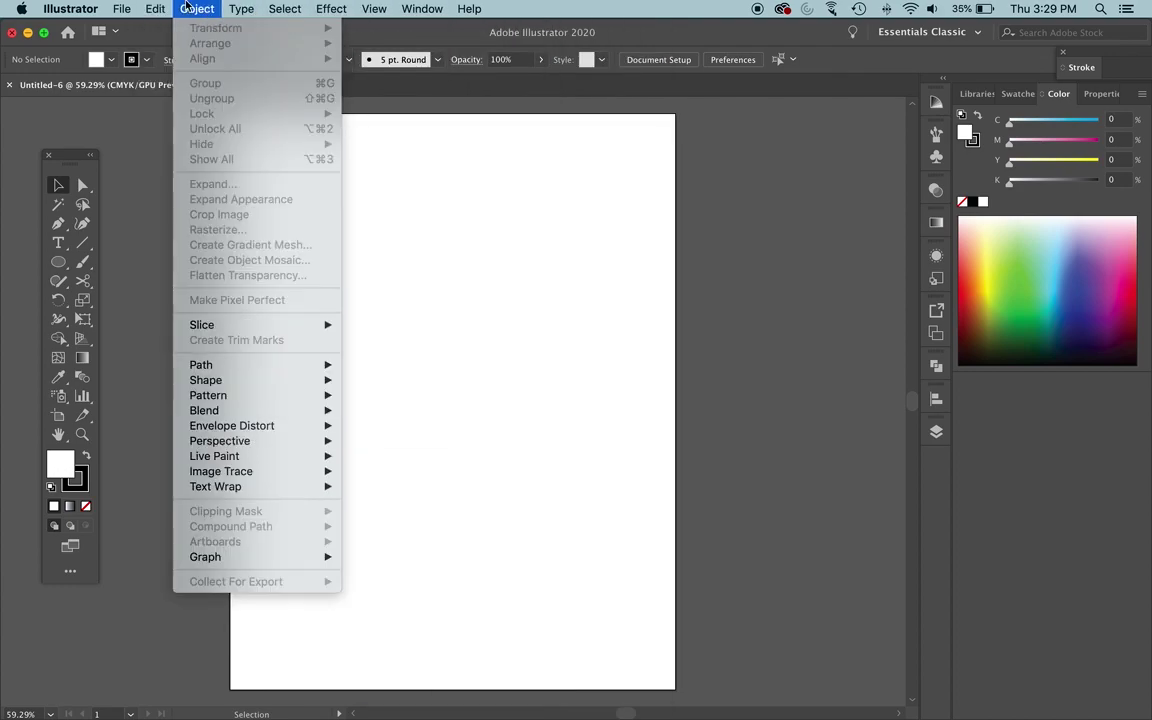
left_click(280, 8)
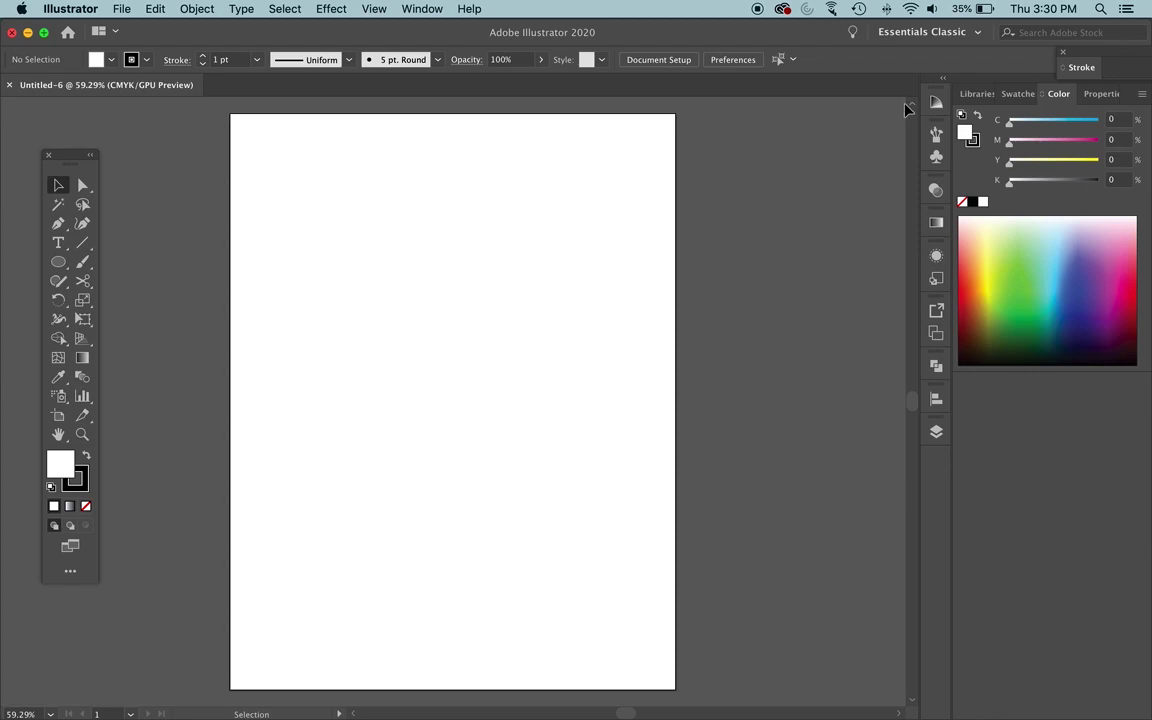
Step: Preview the Gradient, Graphic Styles and Artboards panels from the dock
left_click(940, 223)
left_click(940, 223)
left_click(940, 223)
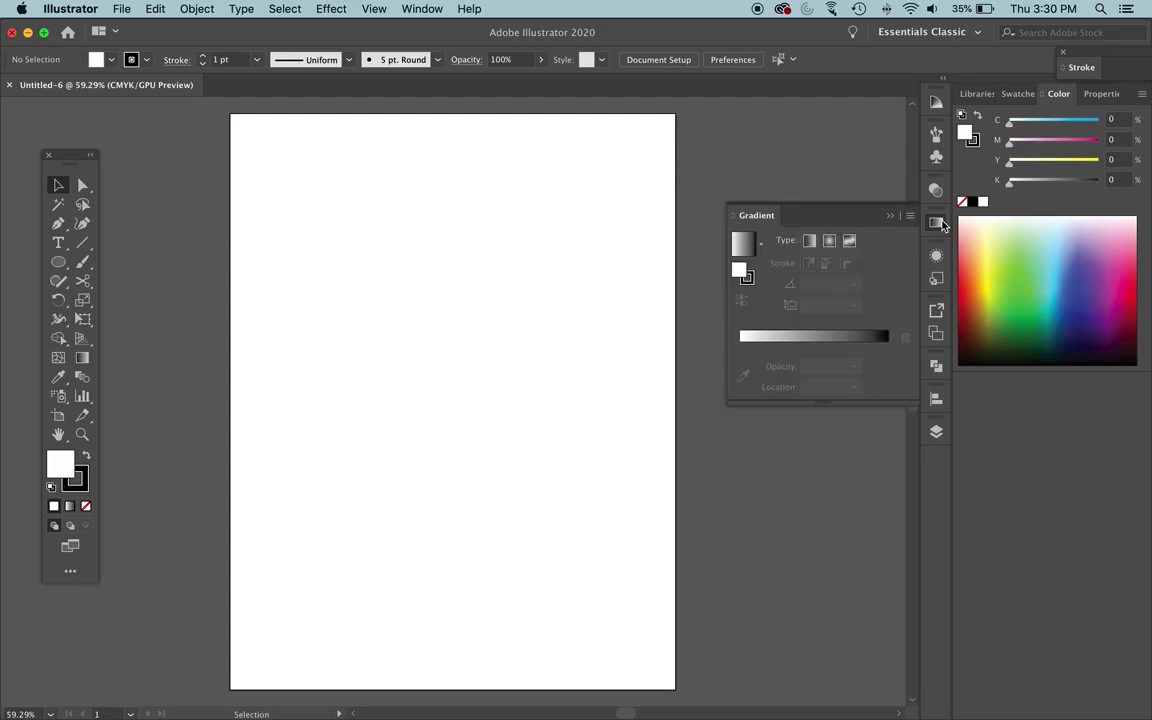
left_click(940, 223)
left_click(937, 282)
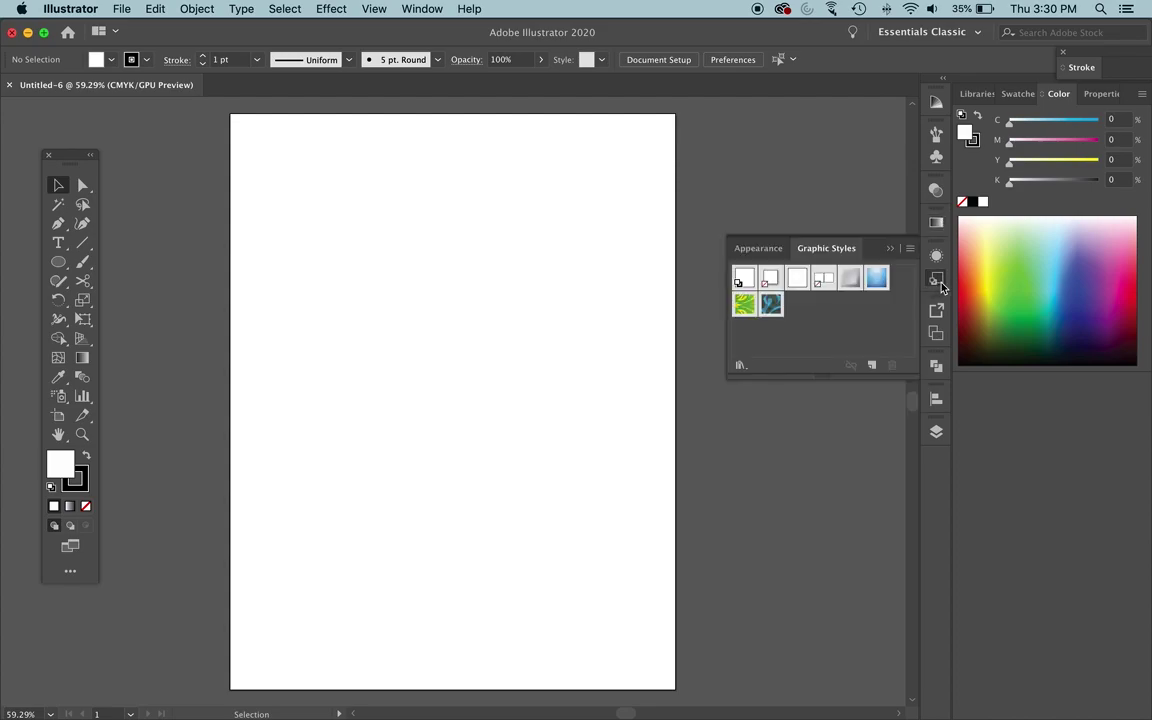
left_click(937, 282)
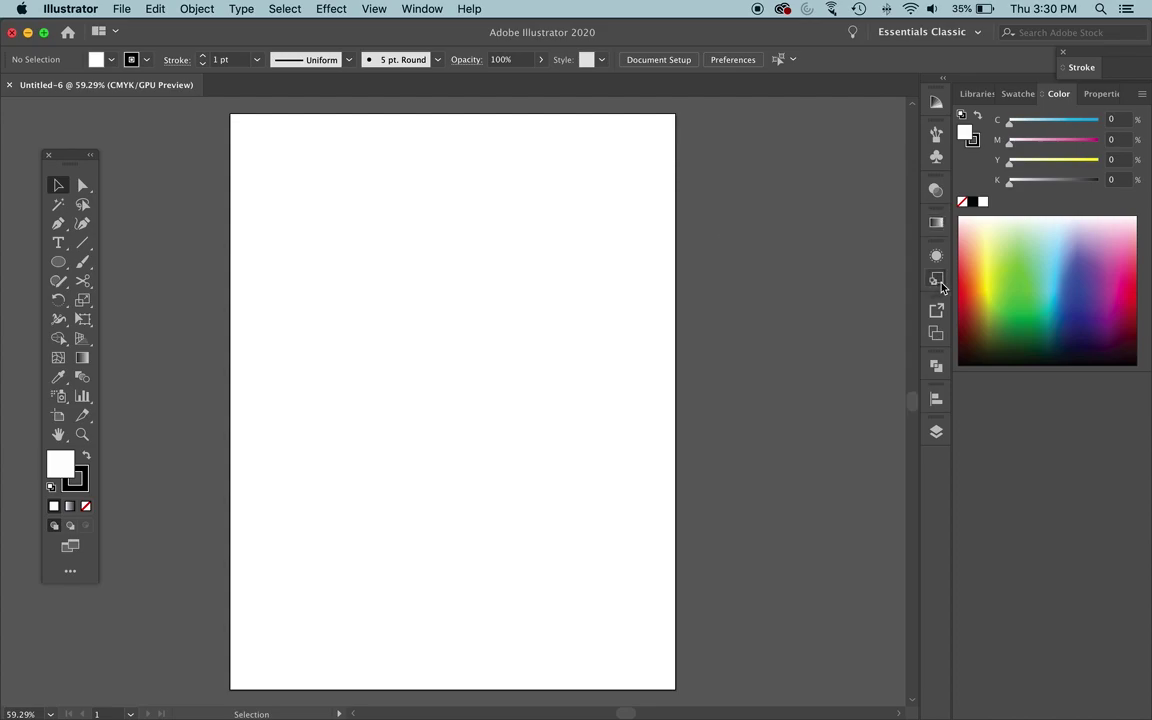
left_click(936, 333)
Step: Pull the Align panel out and re-dock it after Layers
left_click(935, 401)
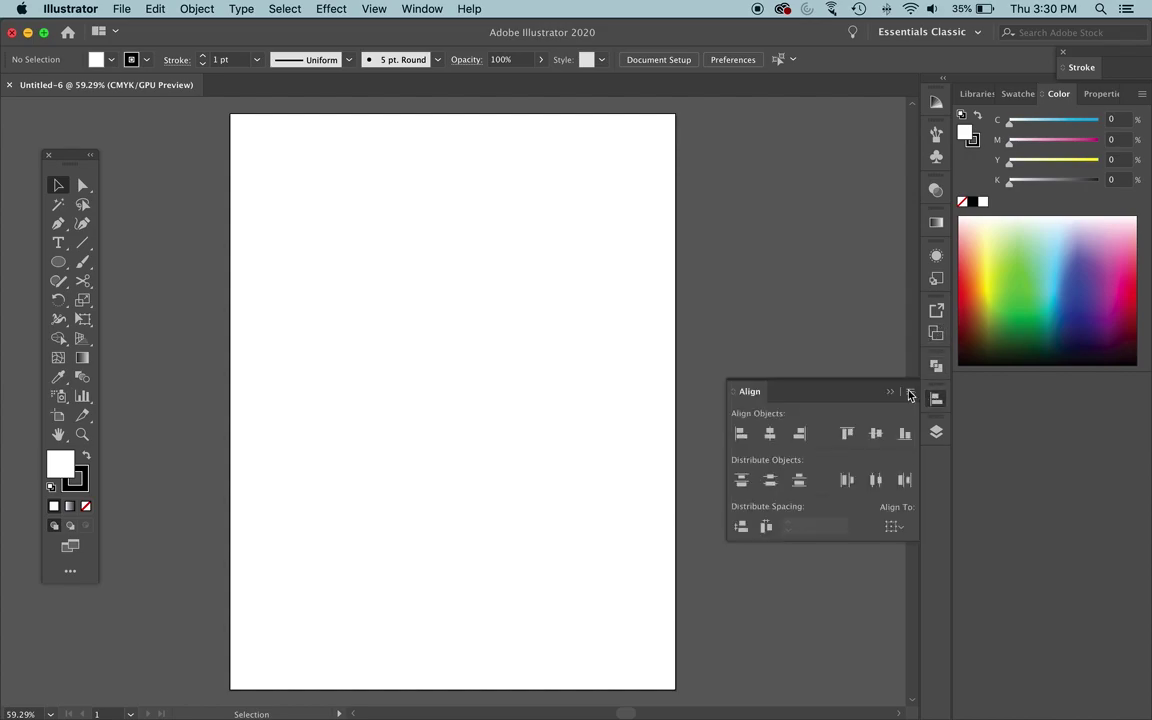
left_click_drag(853, 393, 791, 199)
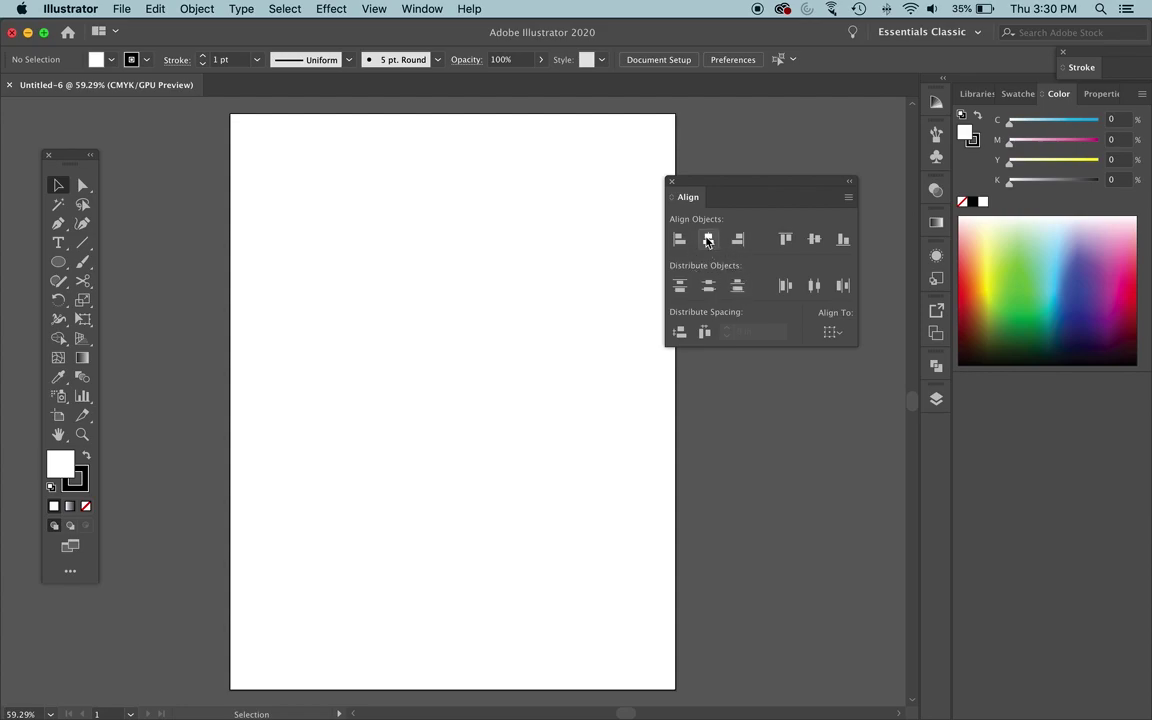
left_click_drag(736, 200, 935, 425)
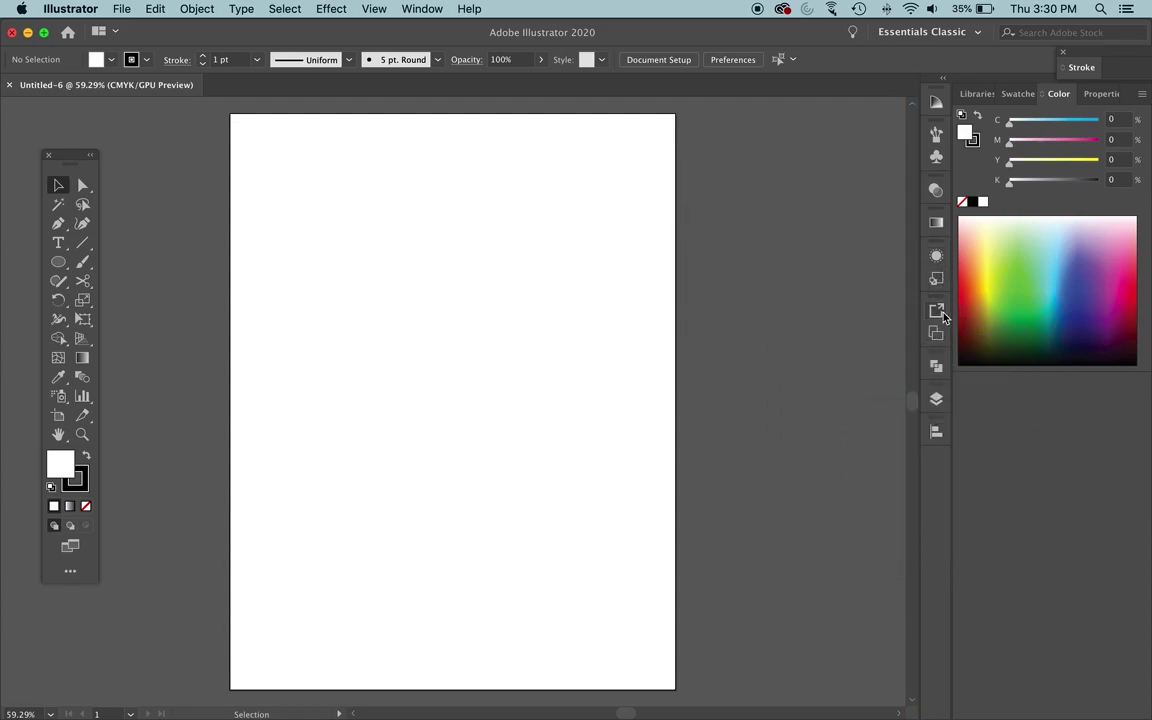
Step: Float the Layers panel, shorten it, and move it right of the page
left_click(937, 399)
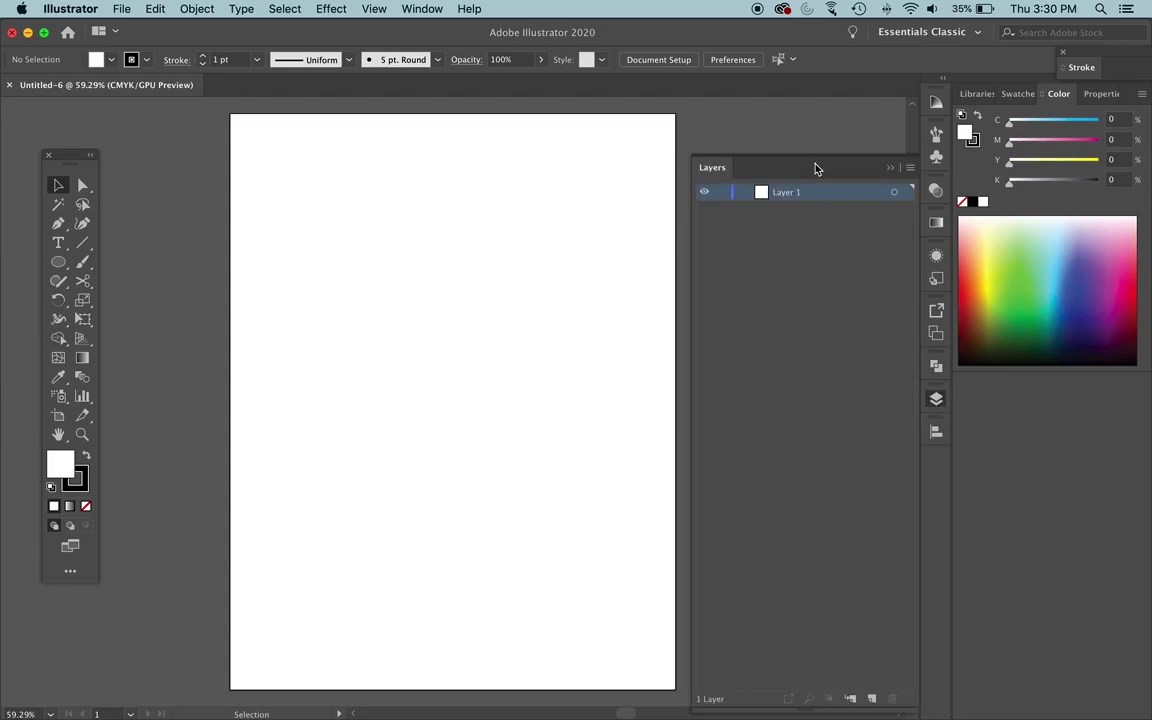
left_click_drag(815, 167, 648, 135)
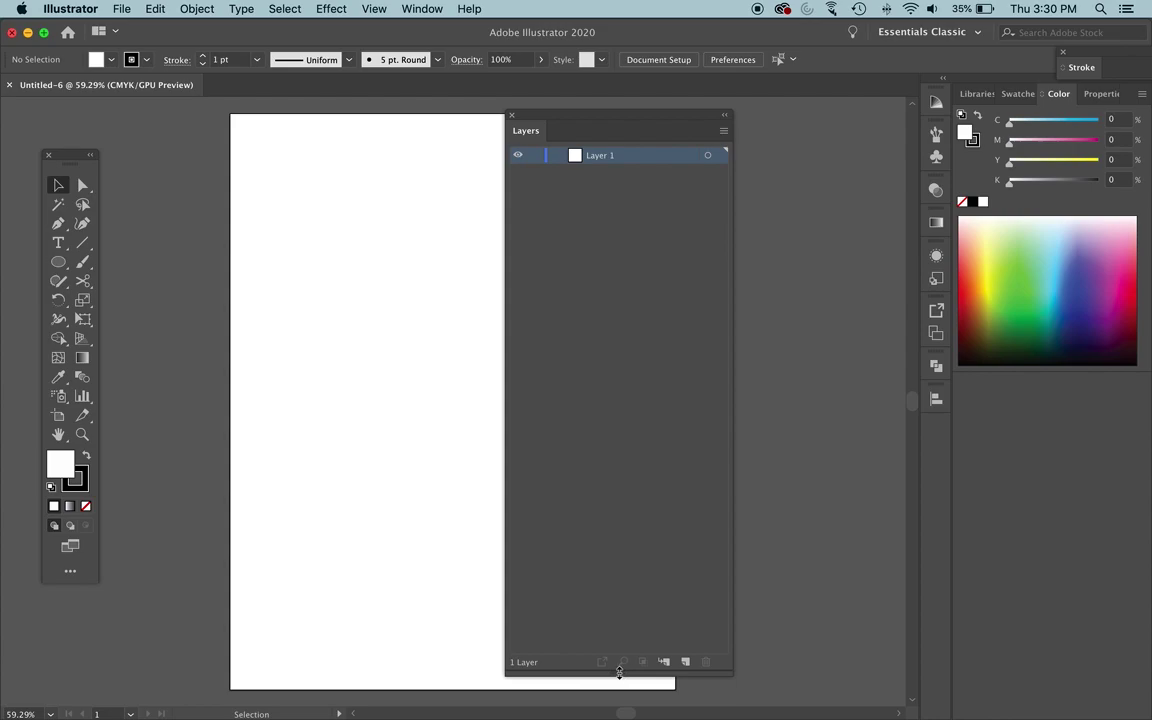
left_click_drag(619, 672, 591, 240)
left_click_drag(591, 113, 770, 105)
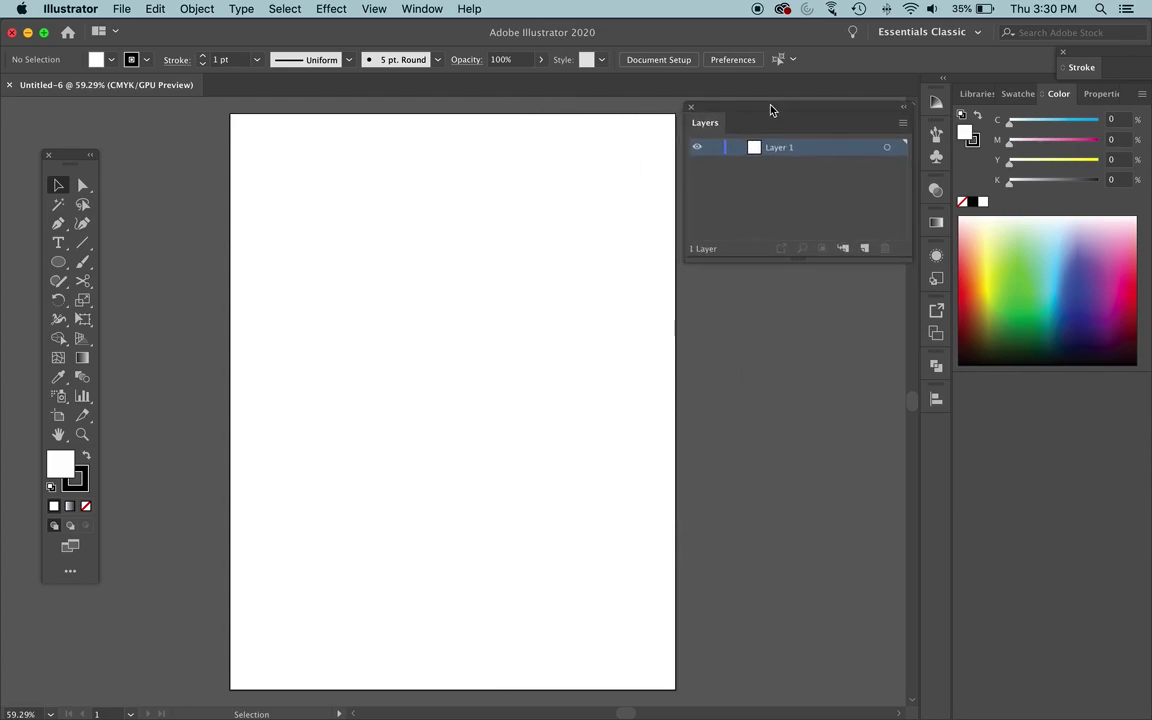
scroll(388, 203, "right", 3)
scroll(390, 206, "right", 2)
scroll(390, 206, "left", 3)
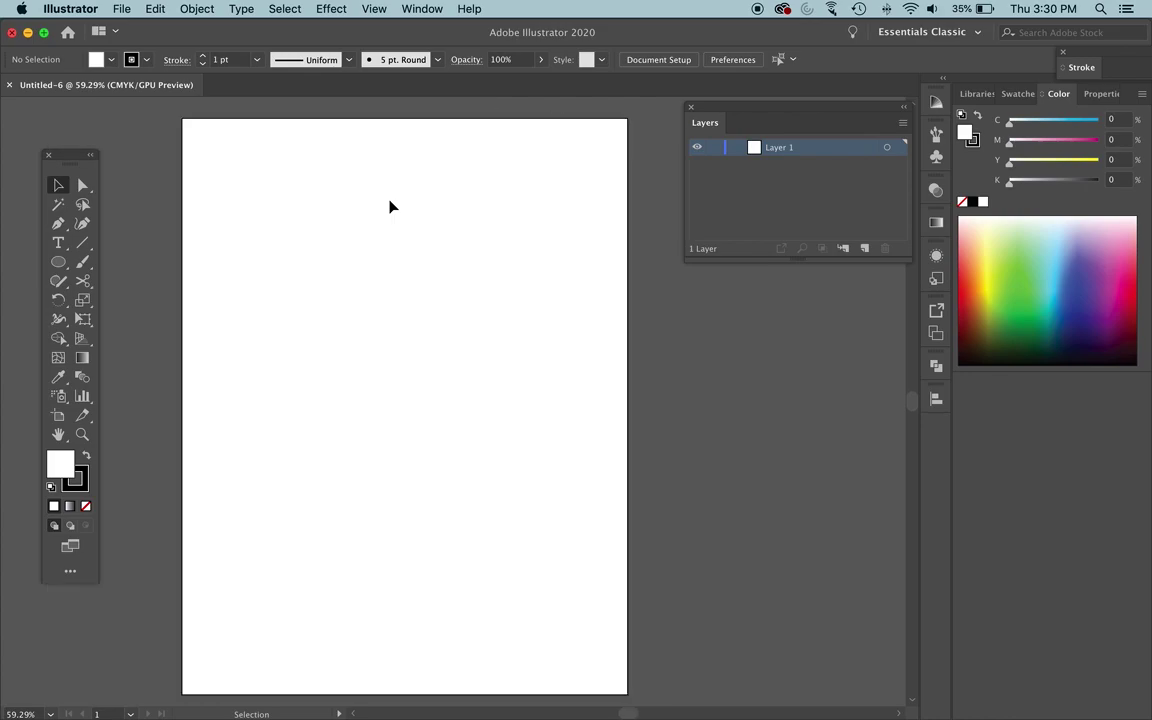
Step: Draw sample rectangles with one rotated, then tuck the Layers panel back into the dock
key("m")
mouse_move(222, 247)
left_mouse_down()
mouse_move(313, 410)
mouse_move(506, 573)
left_mouse_up()
mouse_move(515, 505)
left_mouse_down()
mouse_move(442, 231)
mouse_move(424, 232)
mouse_move(427, 201)
left_mouse_up()
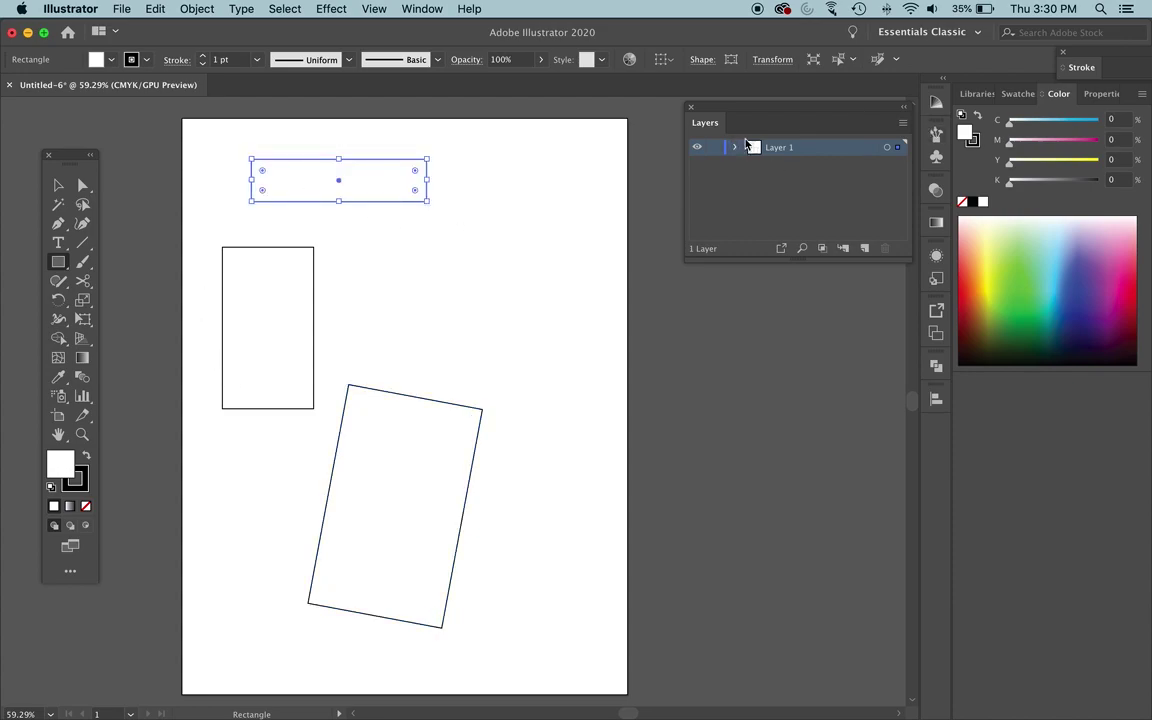
left_click_drag(757, 114, 936, 430)
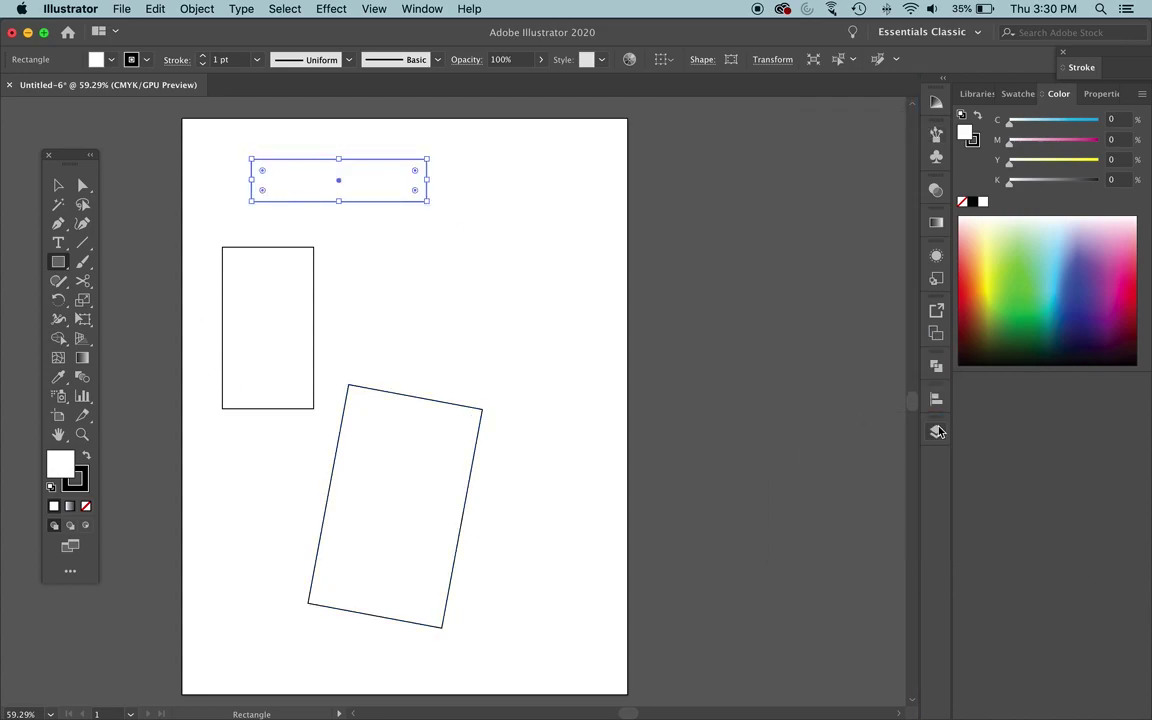